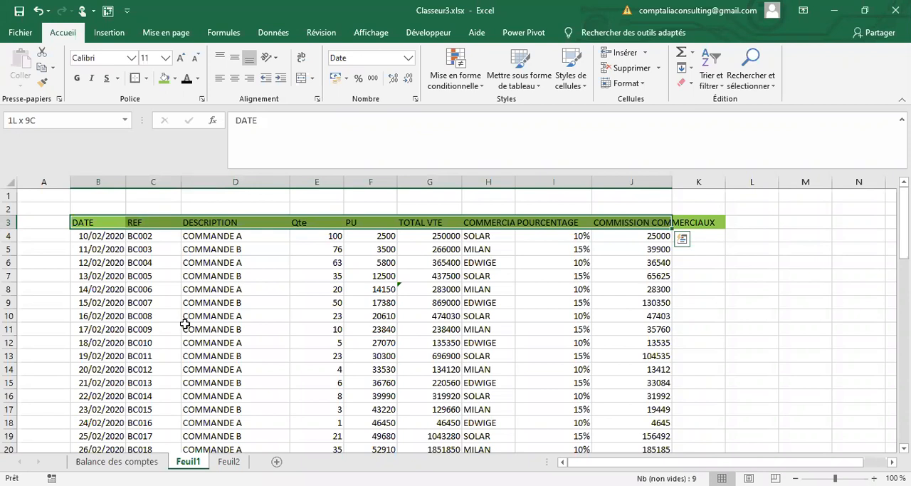
Step: Select the whole sales table from its headers to the last row and open a duplicate-values highlighting rule for it
{"action": "key", "text": "ctrl+shift+Down"}
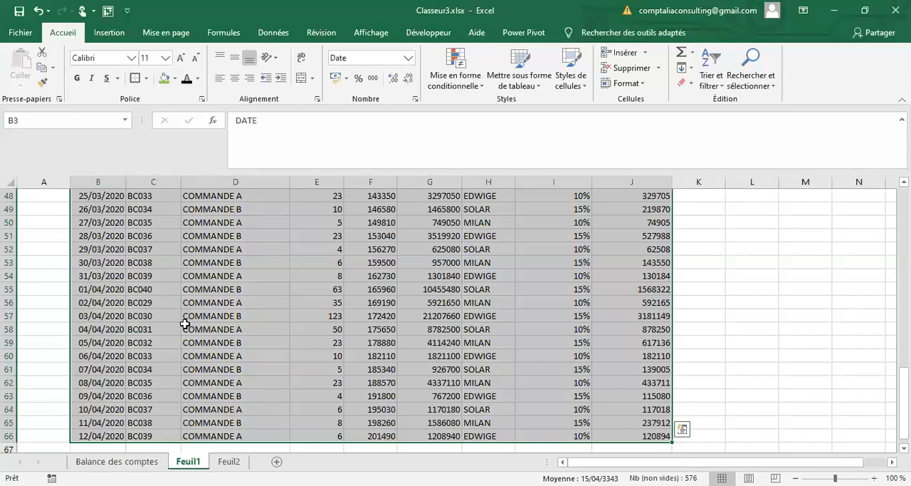
{"action": "scroll", "coordinate": [184, 324], "scroll_direction": "up", "scroll_amount": 16}
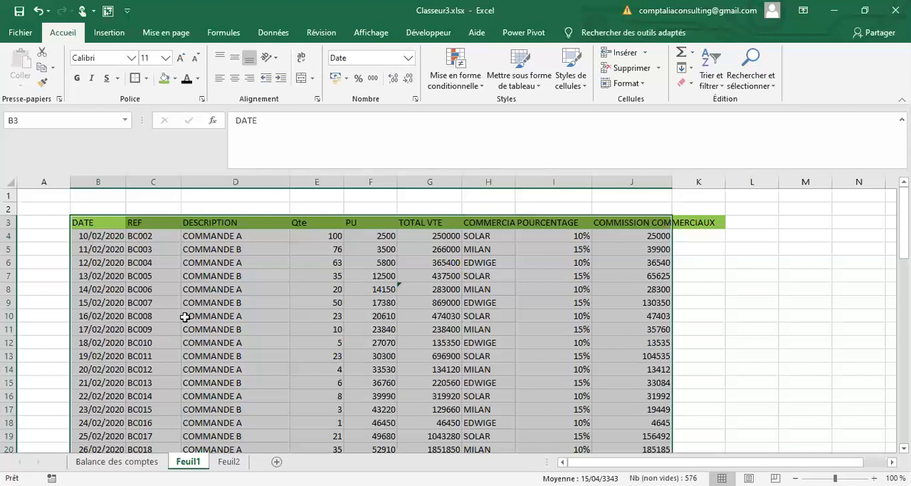
{"action": "left_click", "coordinate": [483, 88]}
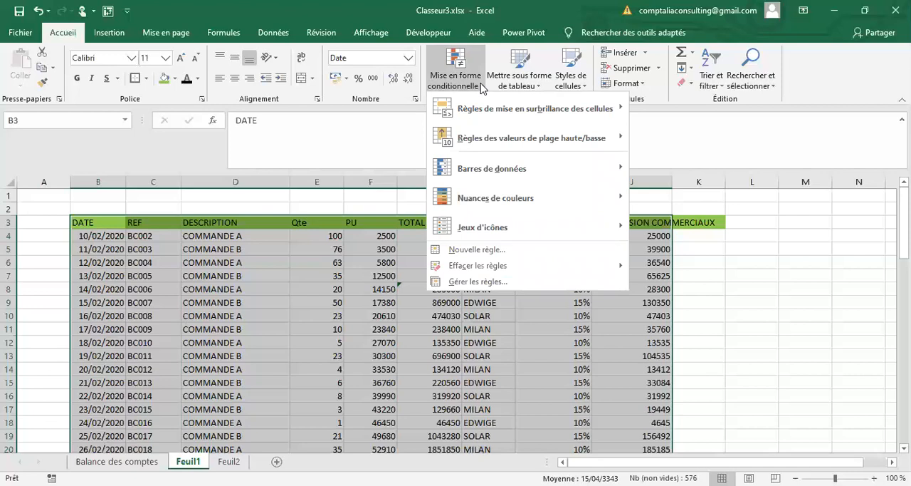
{"action": "mouse_move", "coordinate": [480, 109]}
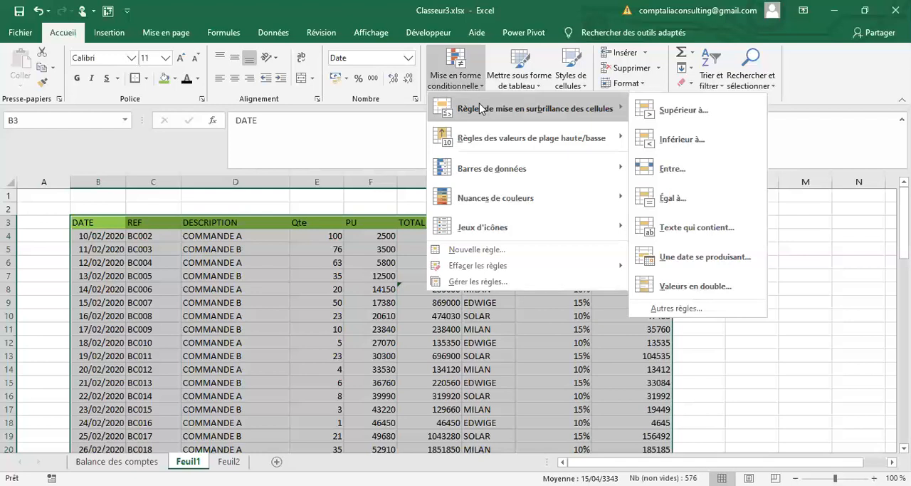
{"action": "left_click", "coordinate": [662, 287]}
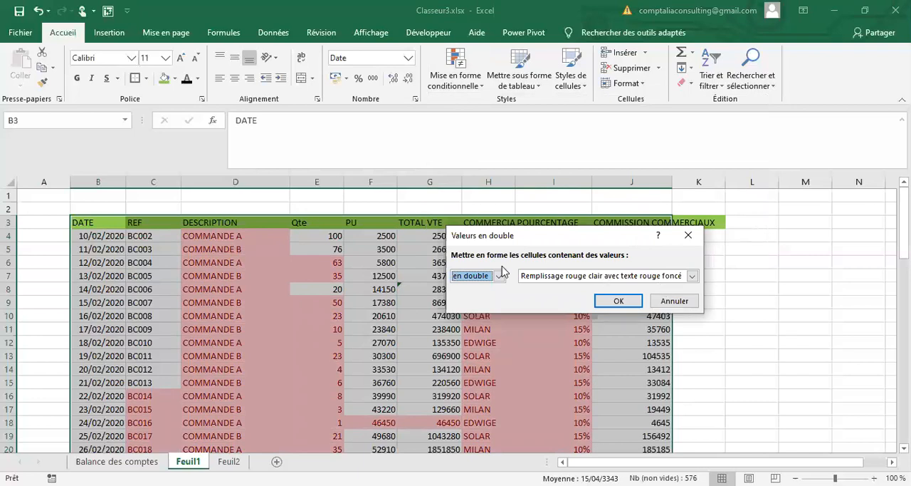
Step: Preview the duplicates with the Texte rouge format, and with Bordure rouge instead
{"action": "left_click", "coordinate": [692, 277]}
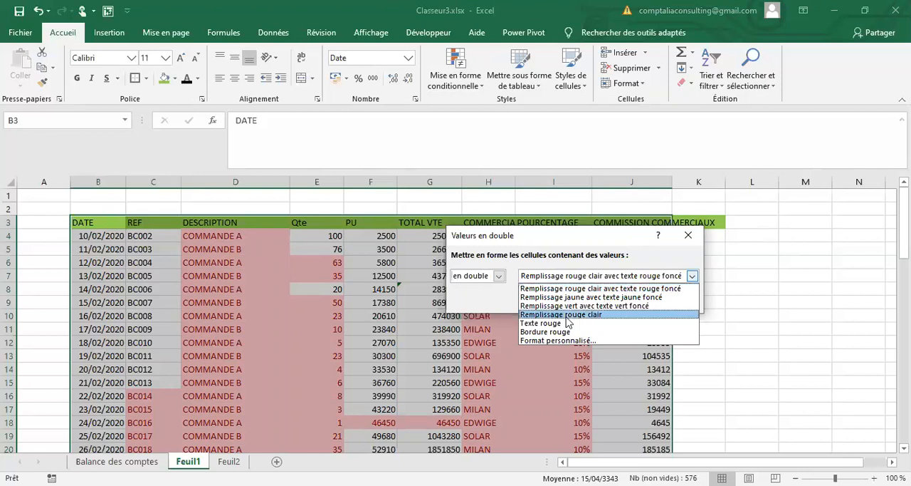
{"action": "left_click", "coordinate": [563, 323]}
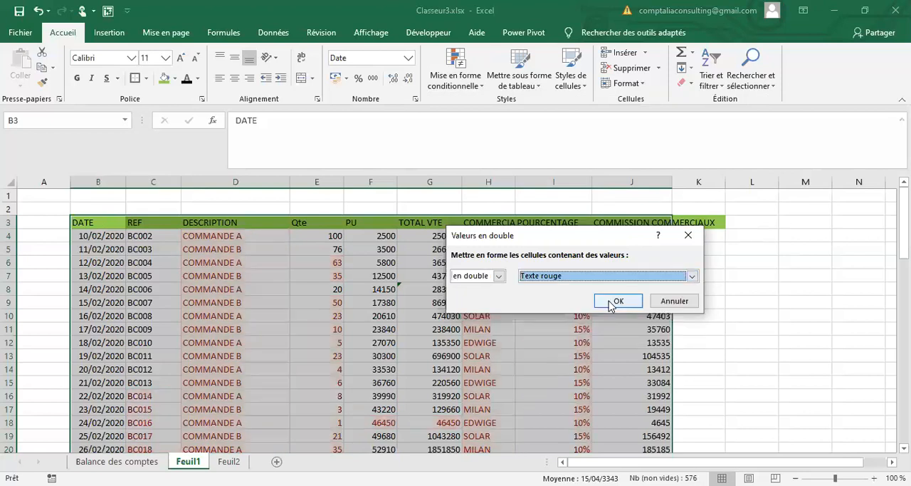
{"action": "left_click", "coordinate": [692, 275]}
{"action": "left_click", "coordinate": [556, 339]}
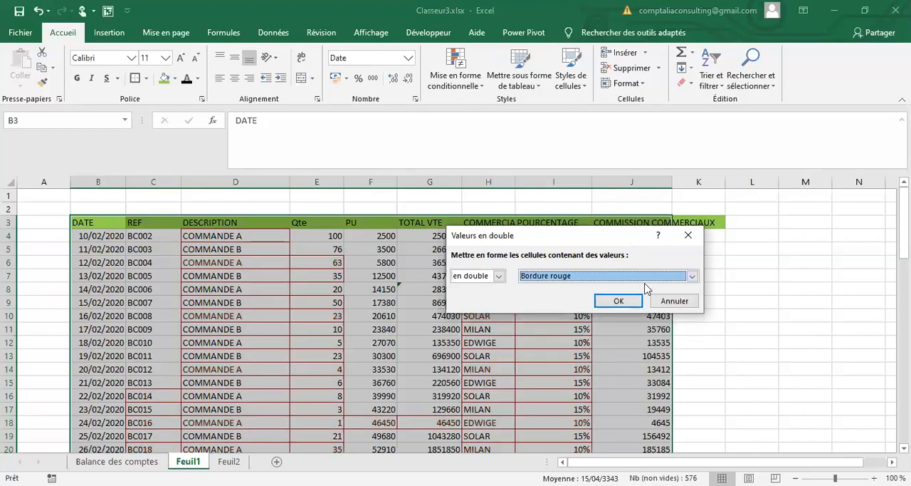
Step: Apply a custom format with an orange background fill to the table's duplicate values
{"action": "left_click", "coordinate": [612, 276]}
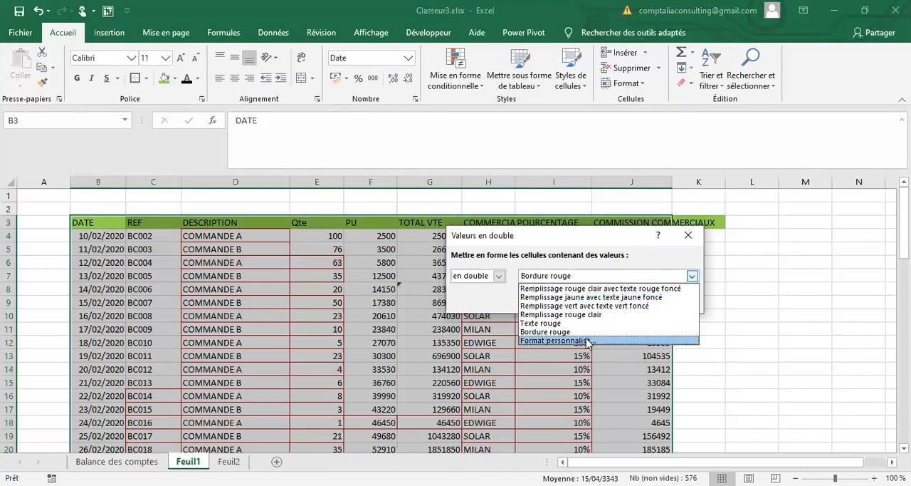
{"action": "left_click", "coordinate": [660, 278]}
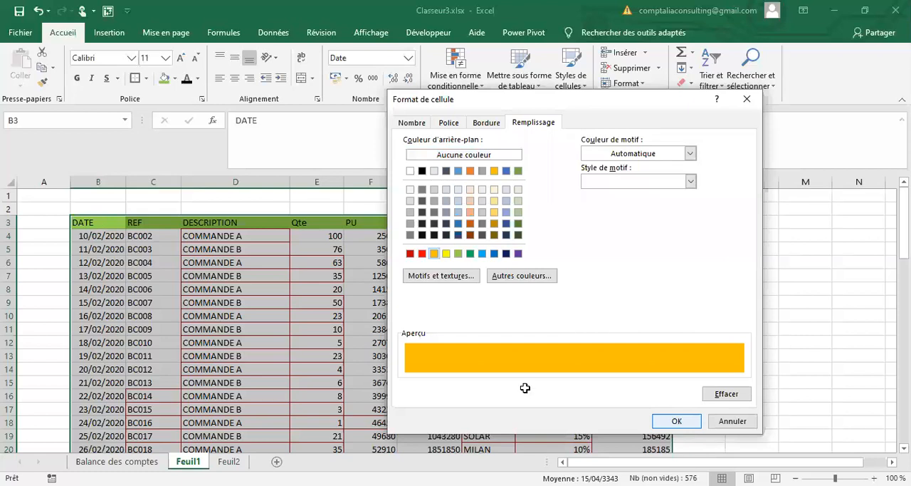
{"action": "key", "text": "Return"}
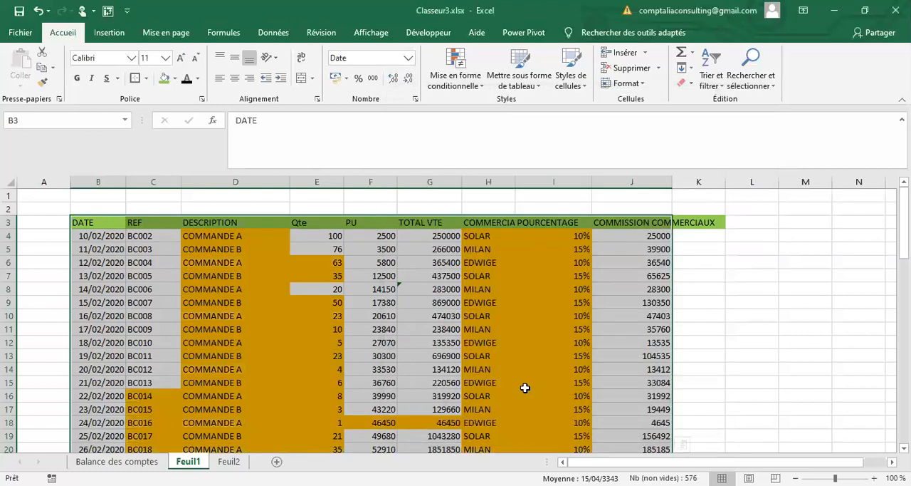
Step: Examine the highlighted duplicates across the table, especially in the COMMERCIAUX and REF columns, down to the last row
{"action": "scroll", "coordinate": [525, 388], "scroll_direction": "down", "scroll_amount": 7}
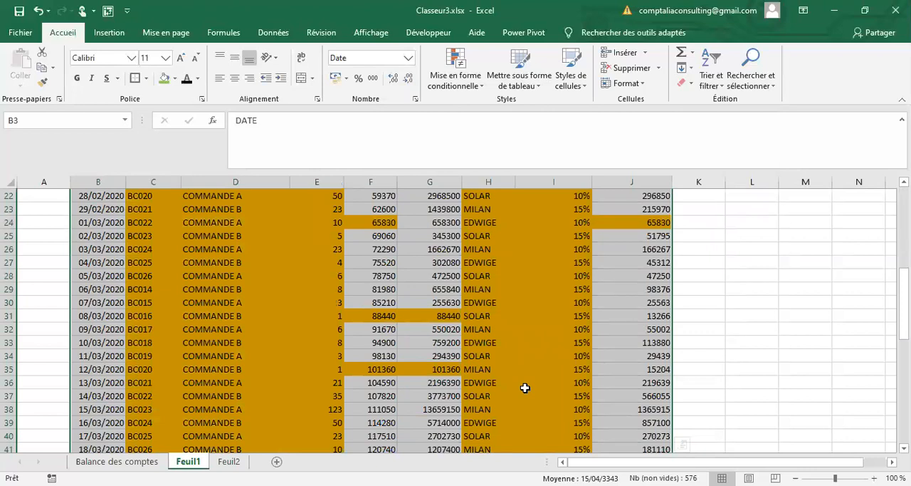
{"action": "scroll", "coordinate": [525, 387], "scroll_direction": "up", "scroll_amount": 7}
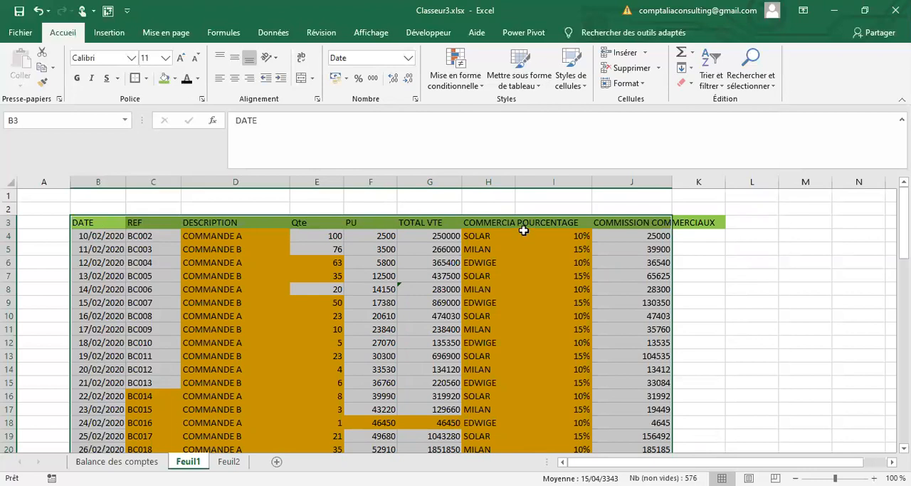
{"action": "left_click", "coordinate": [488, 227]}
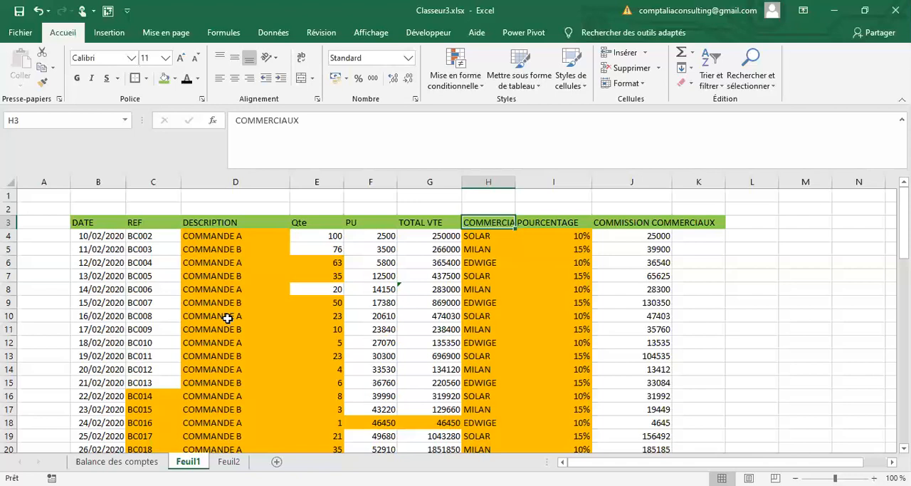
{"action": "left_click", "coordinate": [152, 396]}
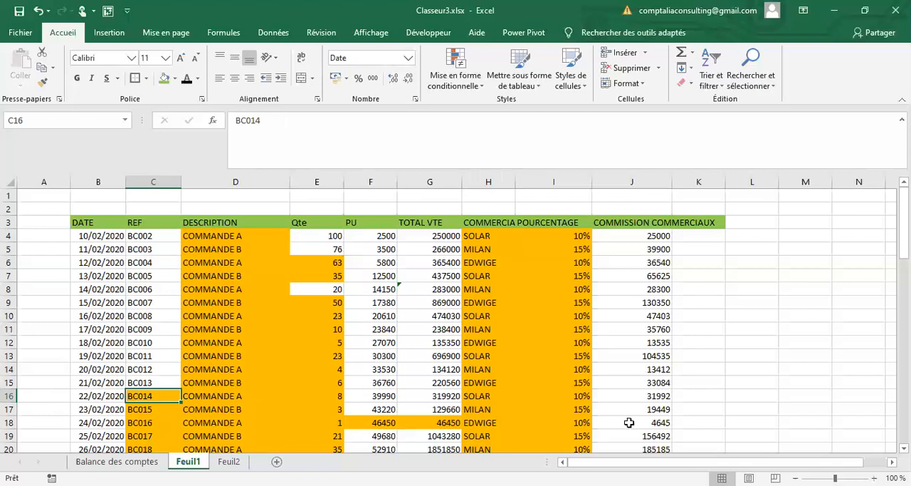
{"action": "scroll", "coordinate": [630, 422], "scroll_direction": "down", "scroll_amount": 4}
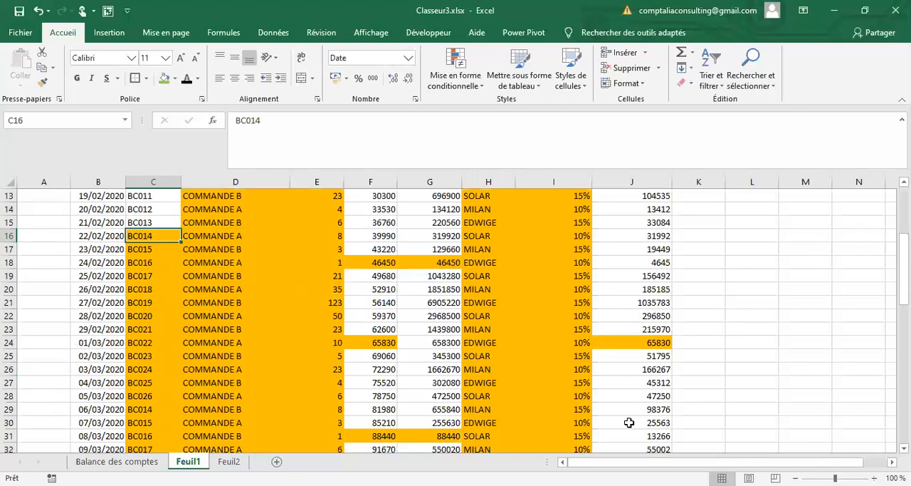
{"action": "scroll", "coordinate": [553, 427], "scroll_direction": "down", "scroll_amount": 5}
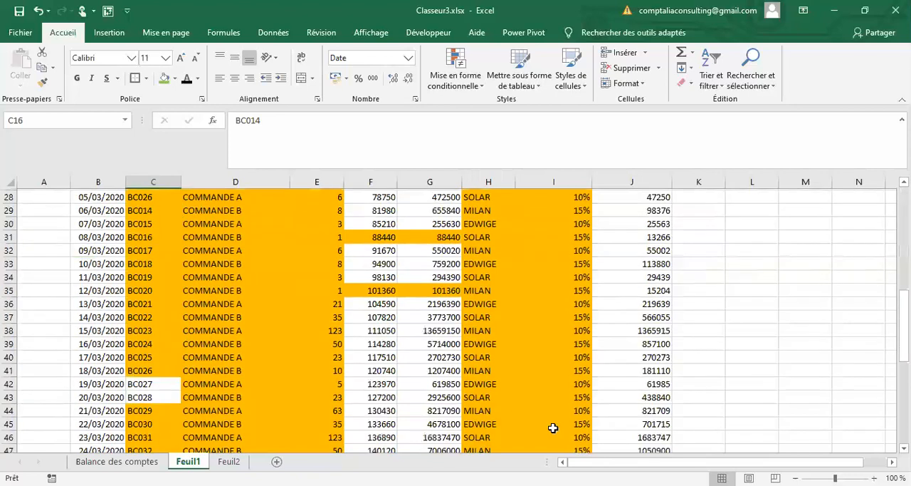
{"action": "scroll", "coordinate": [570, 407], "scroll_direction": "down", "scroll_amount": 8}
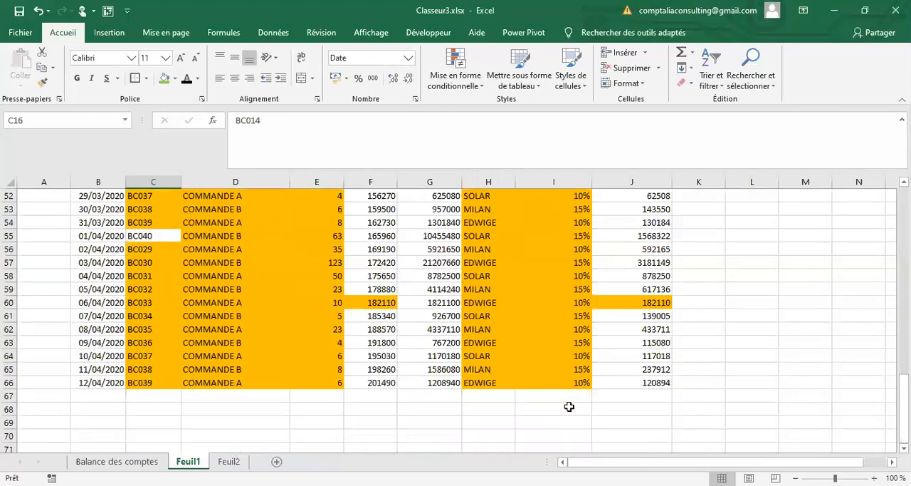
{"action": "scroll", "coordinate": [606, 338], "scroll_direction": "up", "scroll_amount": 17}
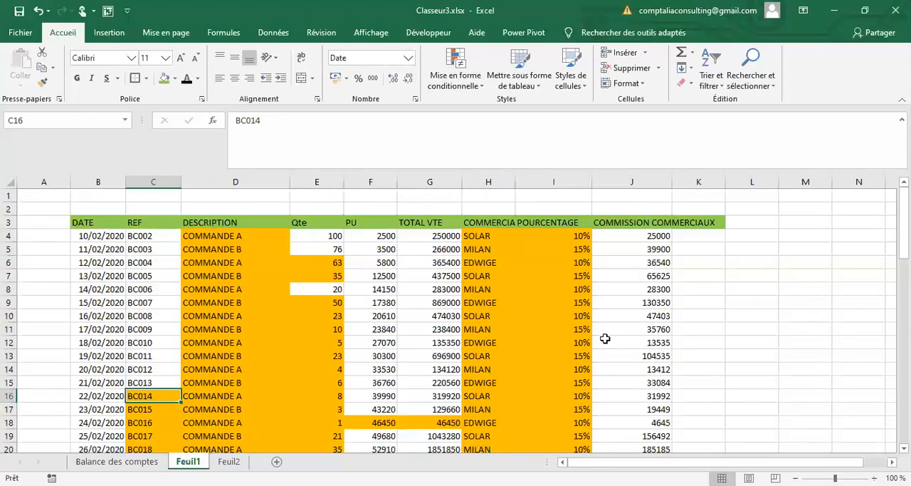
Step: Inspect the contents behind the first commission, the first percentage and the second total sales cell
{"action": "left_click", "coordinate": [660, 234]}
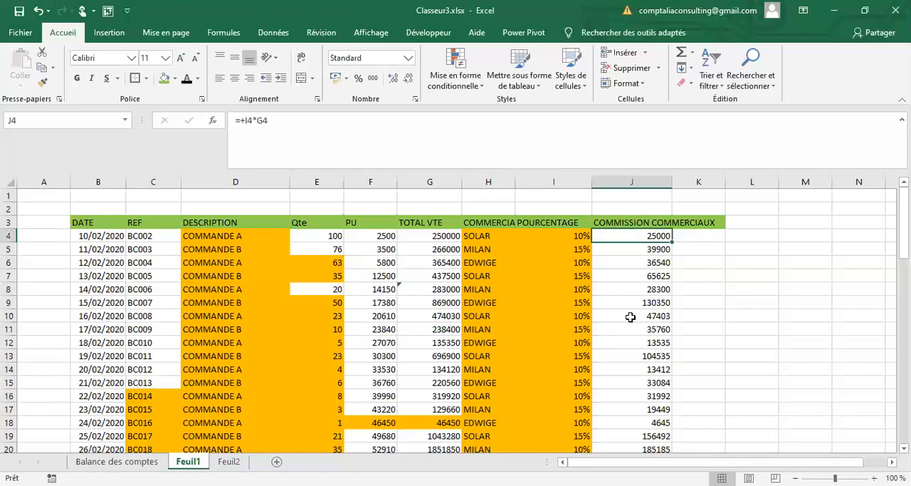
{"action": "key", "text": "Left"}
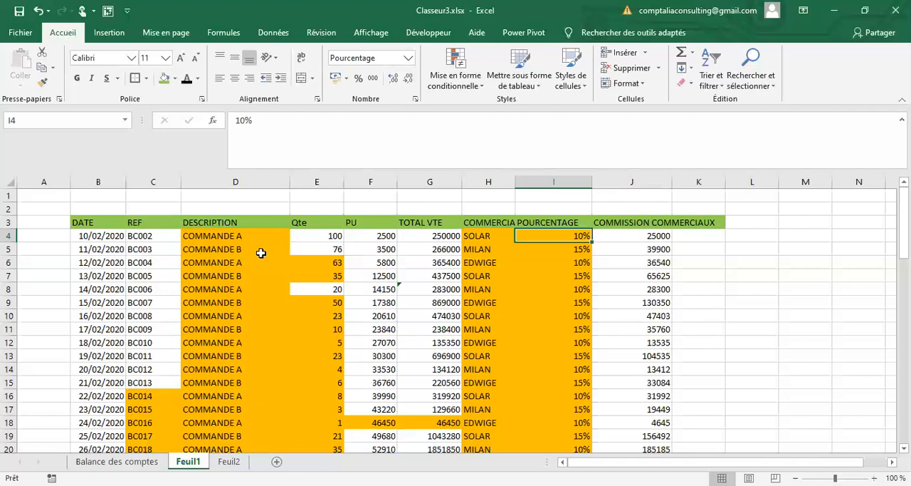
{"action": "left_click", "coordinate": [424, 251]}
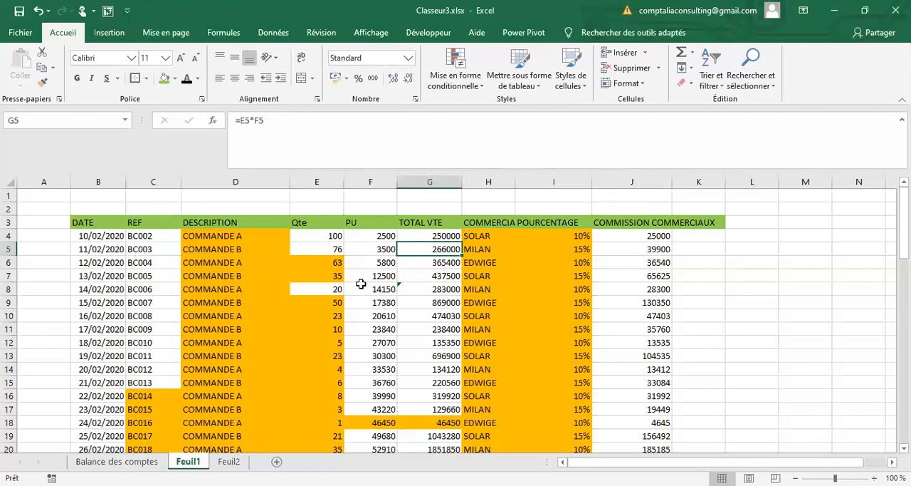
Step: Undo the duplicate-values highlighting on the sales table
{"action": "key", "text": "ctrl+a"}
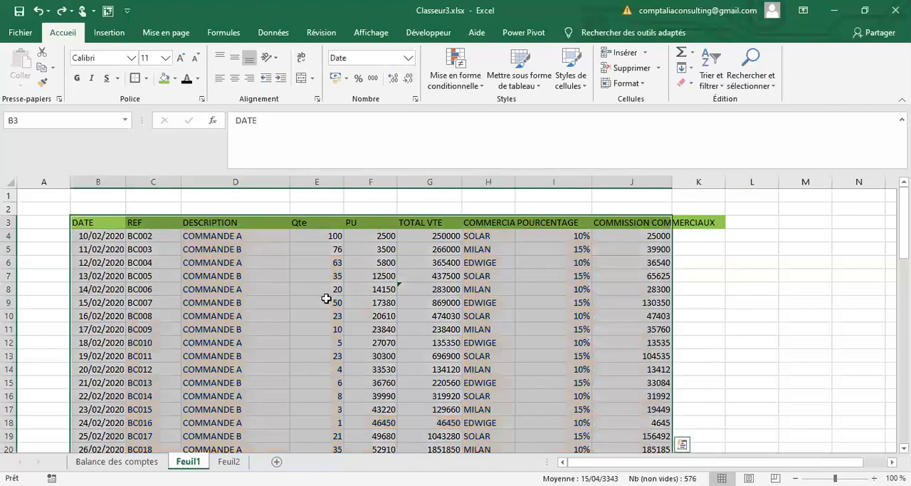
{"action": "key", "text": "Escape"}
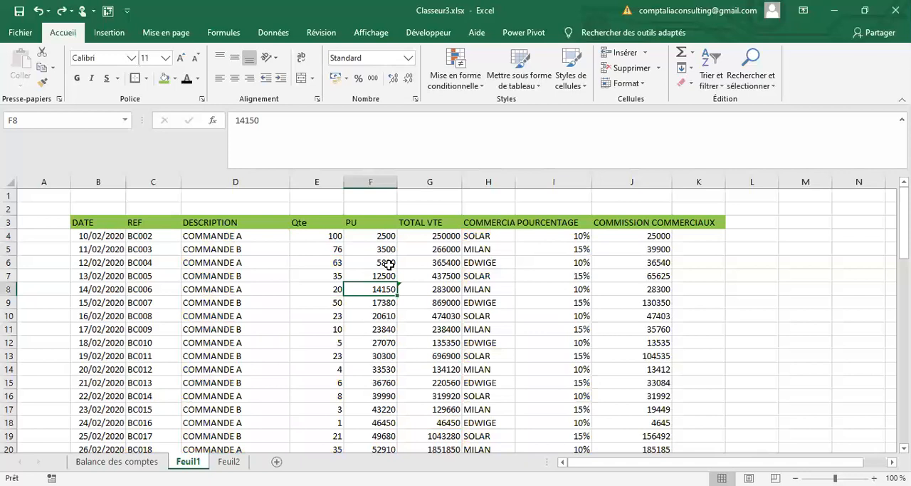
Step: Fill the COMMANDE A and COMMANDE B pattern from D4:D5 down the DESCRIPTION column
{"action": "left_click", "coordinate": [236, 235]}
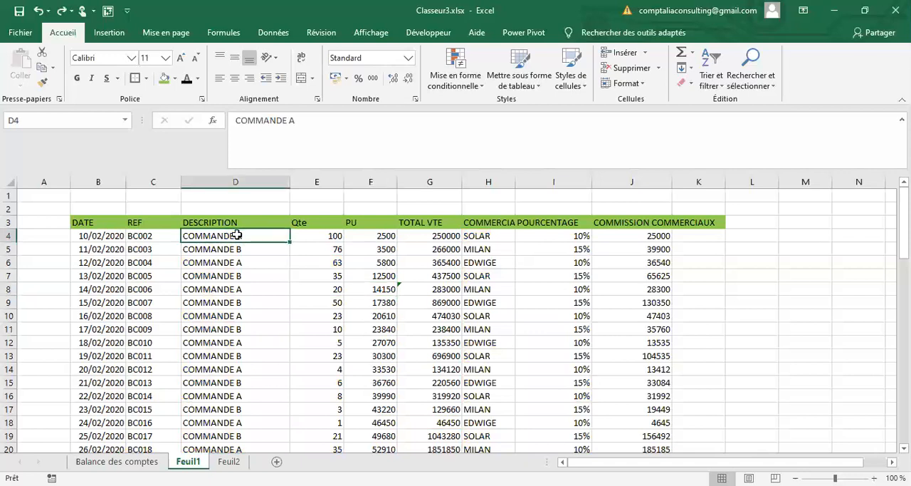
{"action": "left_click_drag", "start_coordinate": [237, 234], "coordinate": [270, 249]}
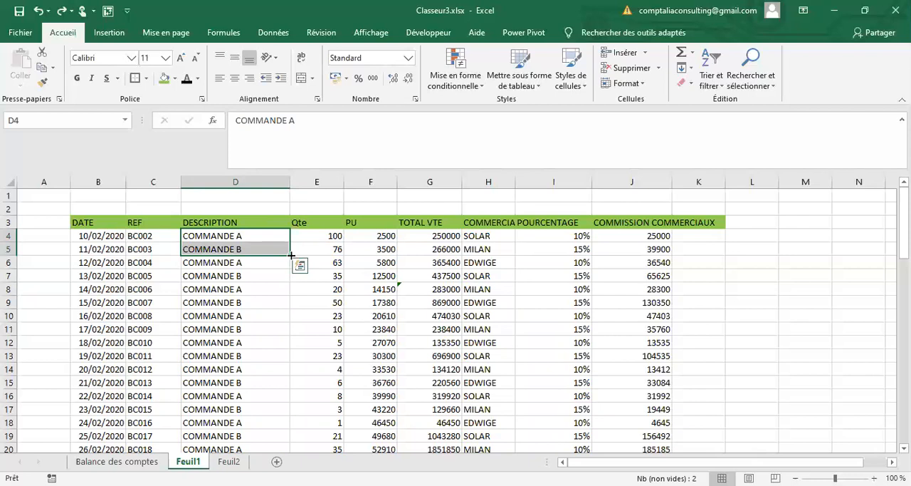
{"action": "key", "text": "ctrl+shift+Down"}
Step: Change the description in D6 to COMMANDE C
{"action": "left_click", "coordinate": [231, 264]}
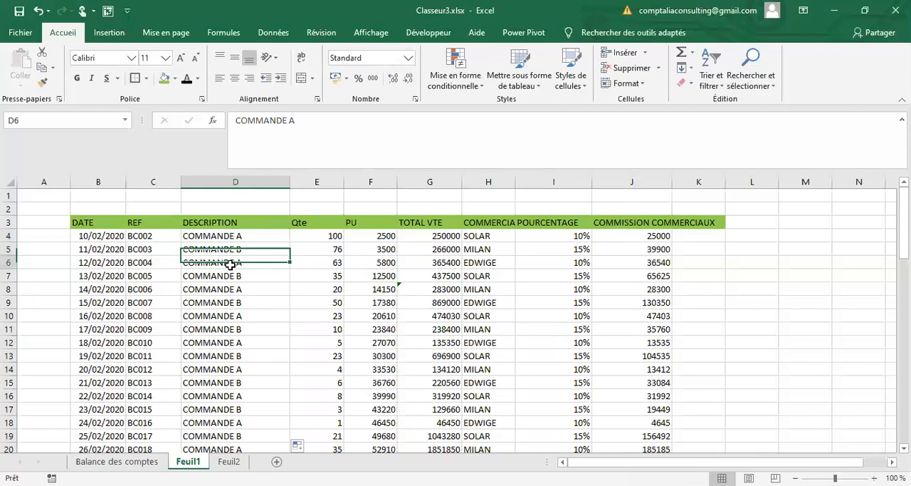
{"action": "left_click", "coordinate": [311, 121]}
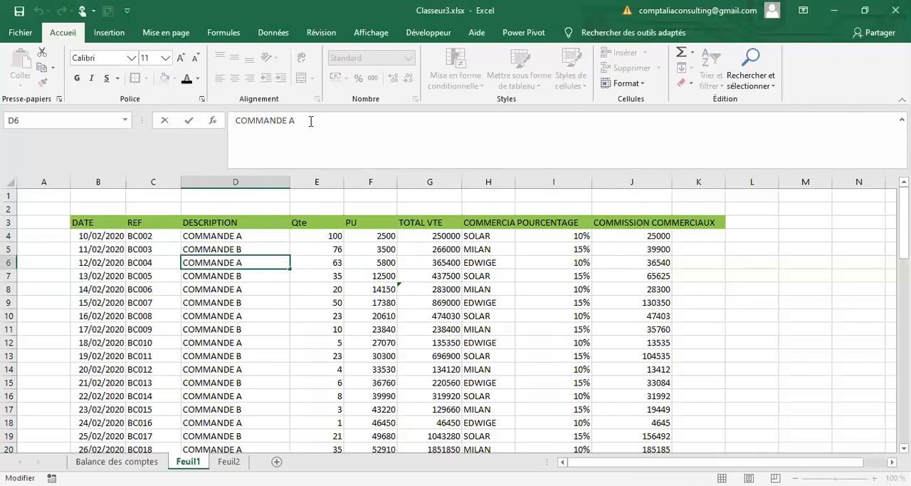
{"action": "key", "text": "BackSpace"}
{"action": "type", "text": "C"}
Step: Try filling the COMMANDE A, B, C pattern from D4:D6 down to D22, and undo the fill
{"action": "left_click_drag", "start_coordinate": [238, 236], "coordinate": [287, 270]}
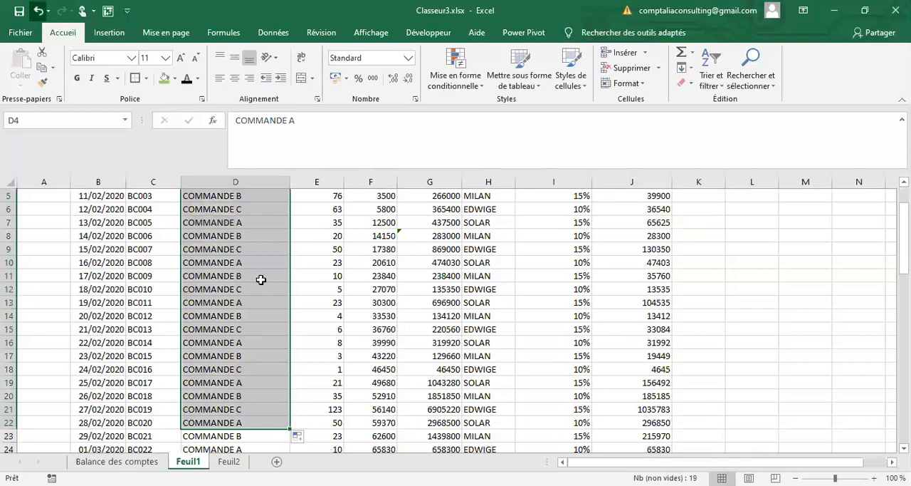
{"action": "key", "text": "ctrl+z"}
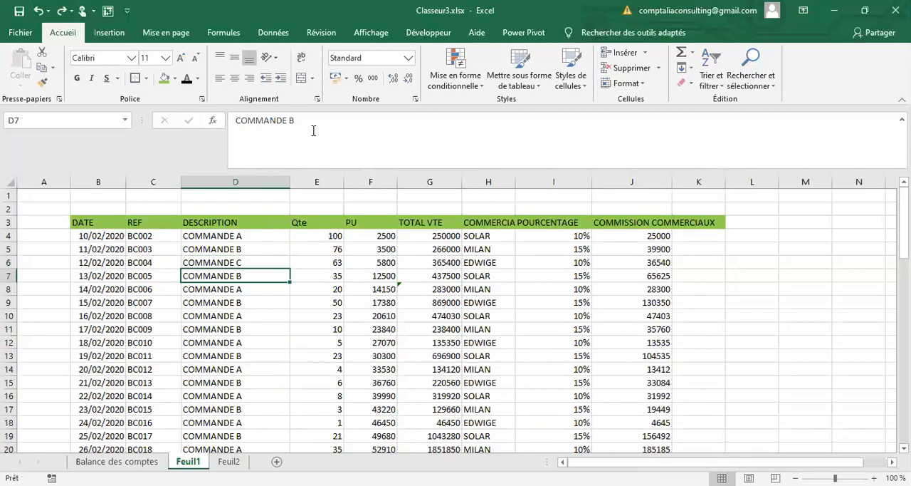
Step: Change the descriptions in D7, D8 and D9 to COMMANDE D, COMMANDE E and COMMANDE F
{"action": "left_click", "coordinate": [313, 130]}
{"action": "key", "text": "BackSpace"}
{"action": "type", "text": "D"}
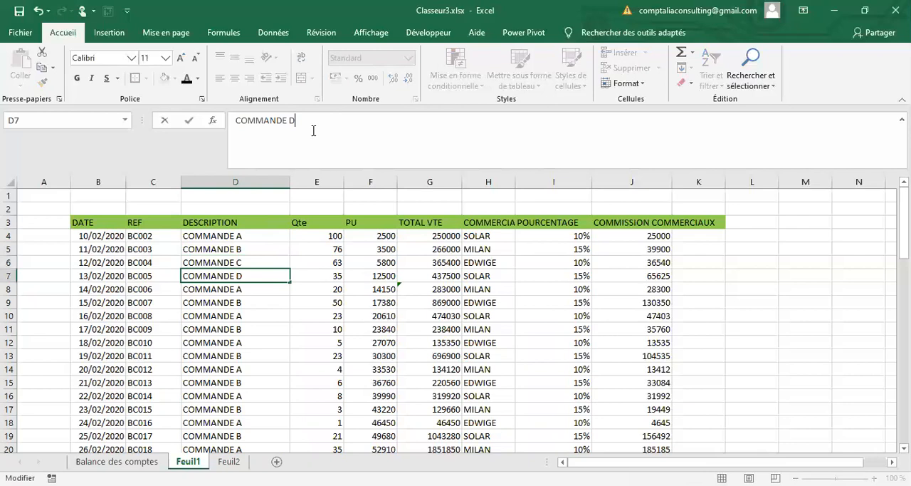
{"action": "key", "text": "Return"}
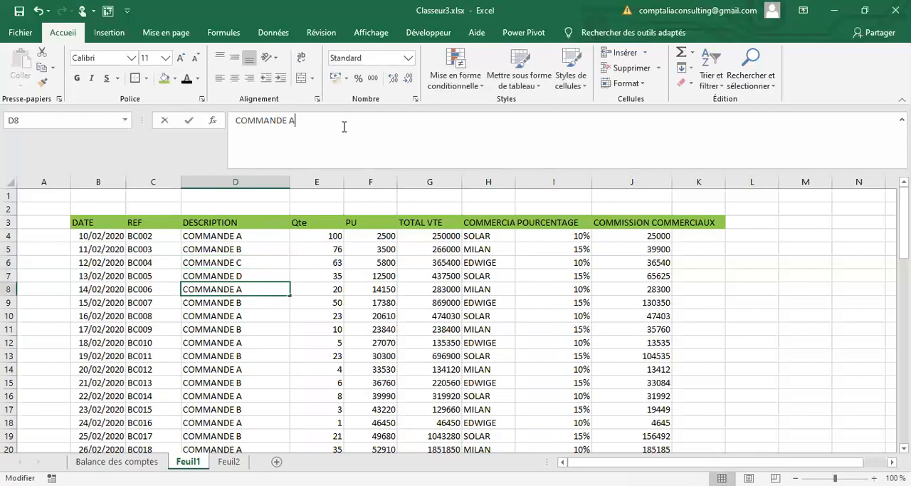
{"action": "key", "text": "BackSpace"}
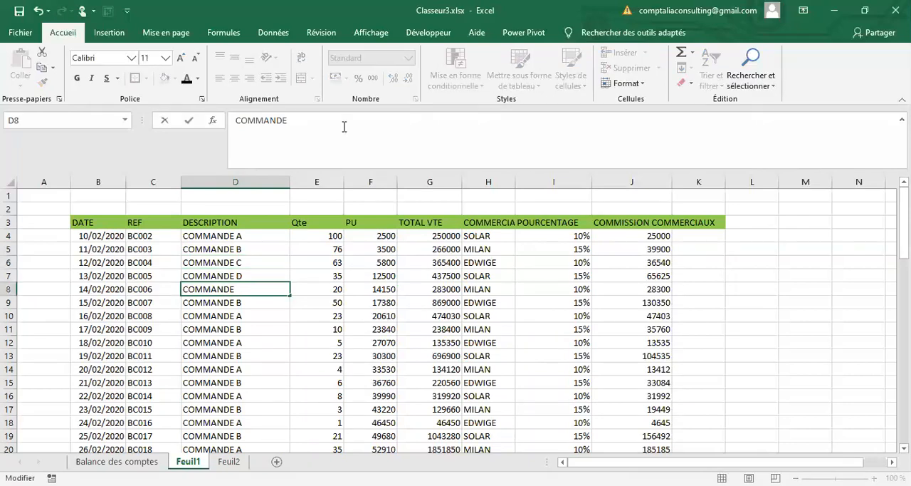
{"action": "type", "text": "E"}
{"action": "key", "text": "Return"}
{"action": "left_click", "coordinate": [326, 127]}
{"action": "key", "text": "BackSpace"}
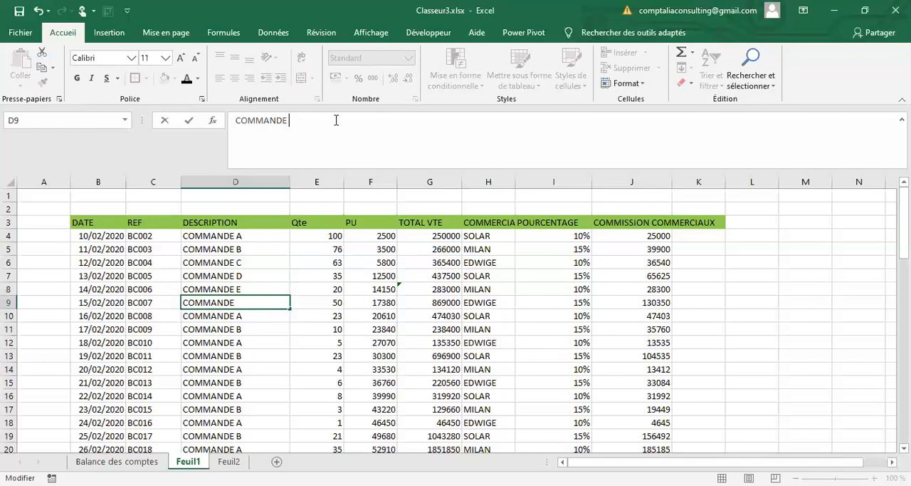
{"action": "type", "text": "F"}
{"action": "key", "text": "Return"}
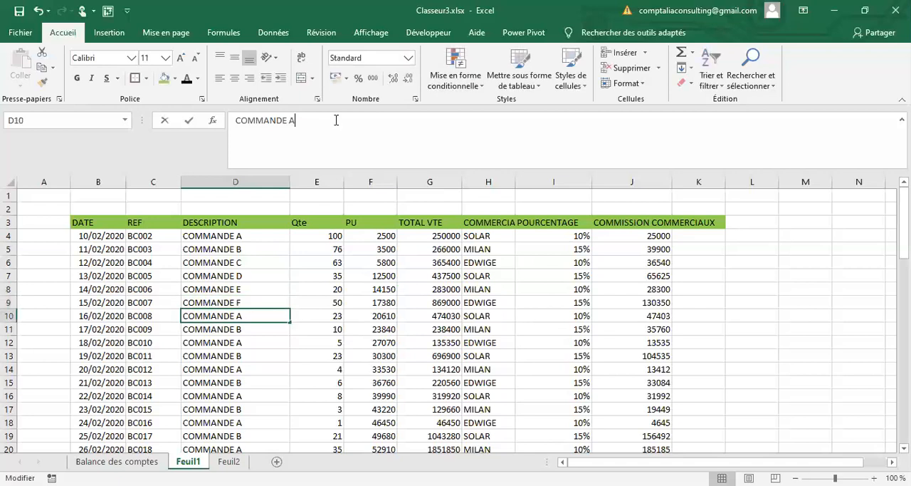
Step: Change the descriptions in D10 and D11 to COMMANDE G and COMMANDE H
{"action": "key", "text": "BackSpace"}
{"action": "type", "text": "G"}
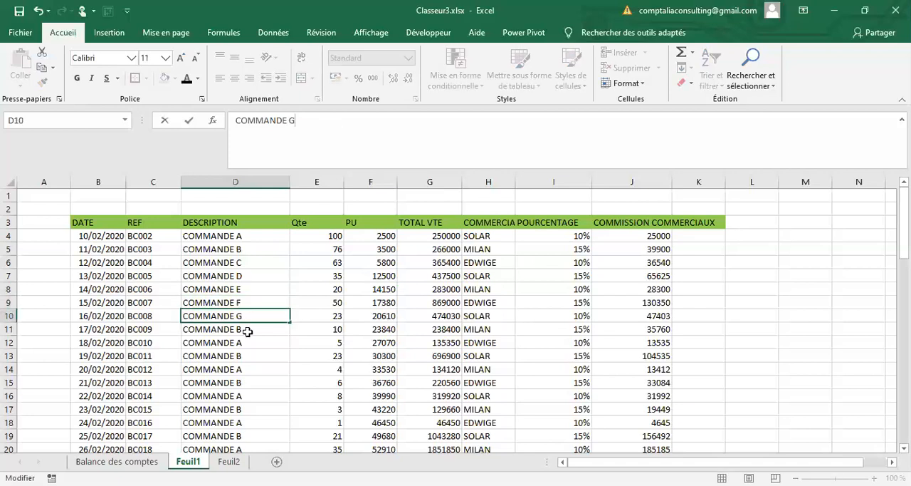
{"action": "key", "text": "Return"}
{"action": "left_click", "coordinate": [322, 123]}
{"action": "key", "text": "BackSpace"}
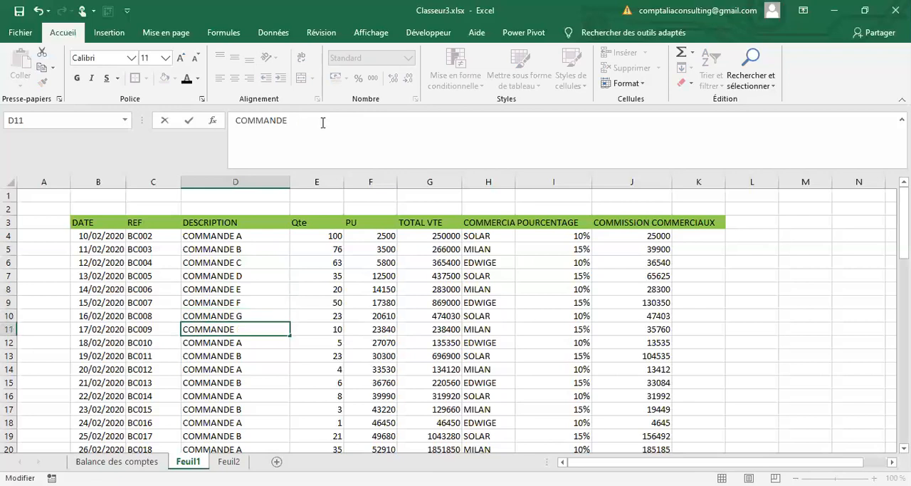
{"action": "type", "text": "H"}
{"action": "key", "text": "Return"}
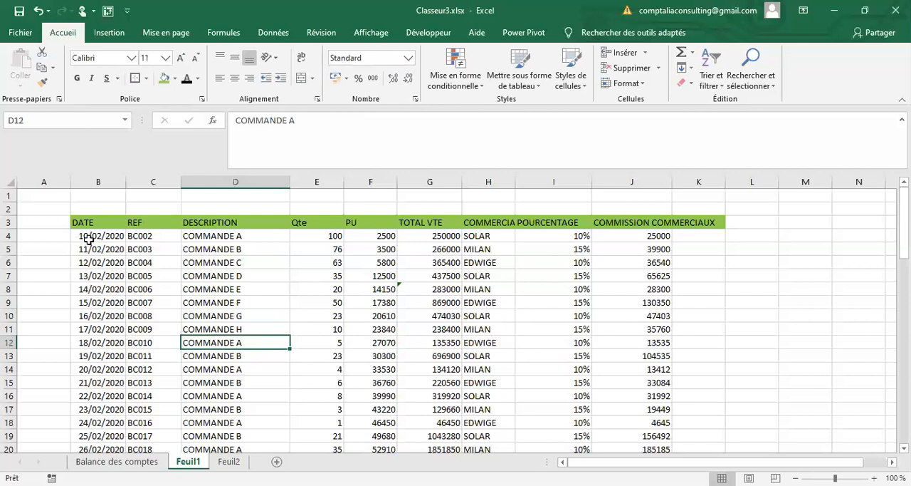
Step: Copy the BC002 record from B4:J4 and paste it over row 12, starting in B12
{"action": "left_click_drag", "start_coordinate": [88, 241], "coordinate": [499, 235]}
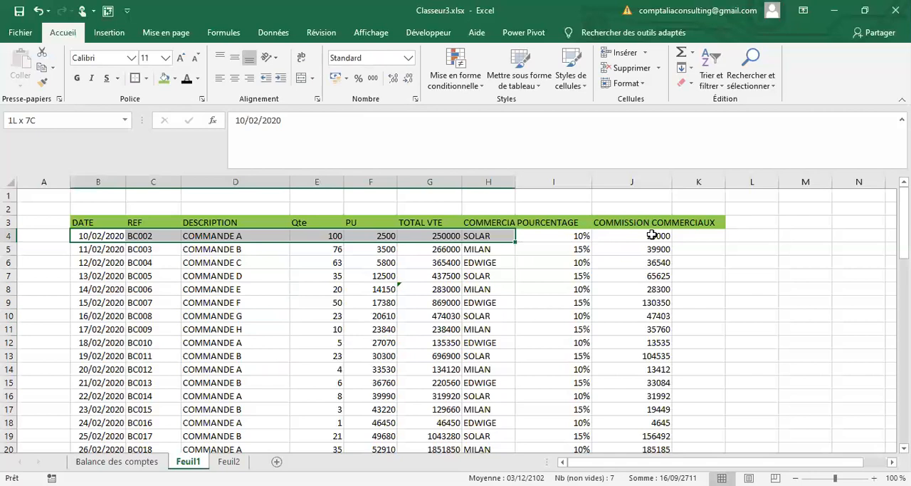
{"action": "left_click_drag", "start_coordinate": [652, 235], "coordinate": [653, 236]}
{"action": "key", "text": "ctrl+c"}
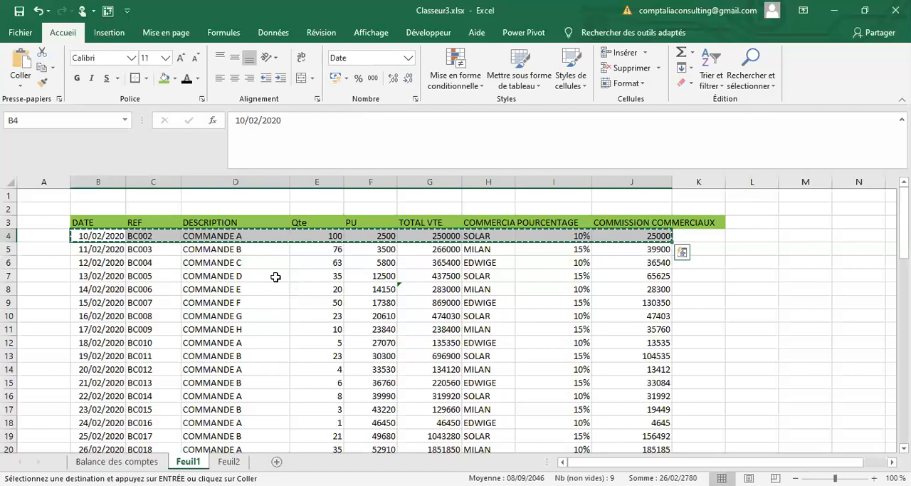
{"action": "key", "text": "Down"}
{"action": "key", "text": "Down"}
{"action": "key", "text": "Down"}
{"action": "key", "text": "Down"}
{"action": "key", "text": "Down"}
{"action": "key", "text": "Down"}
{"action": "key", "text": "Down"}
{"action": "key", "text": "Down"}
{"action": "key", "text": "ctrl+v"}
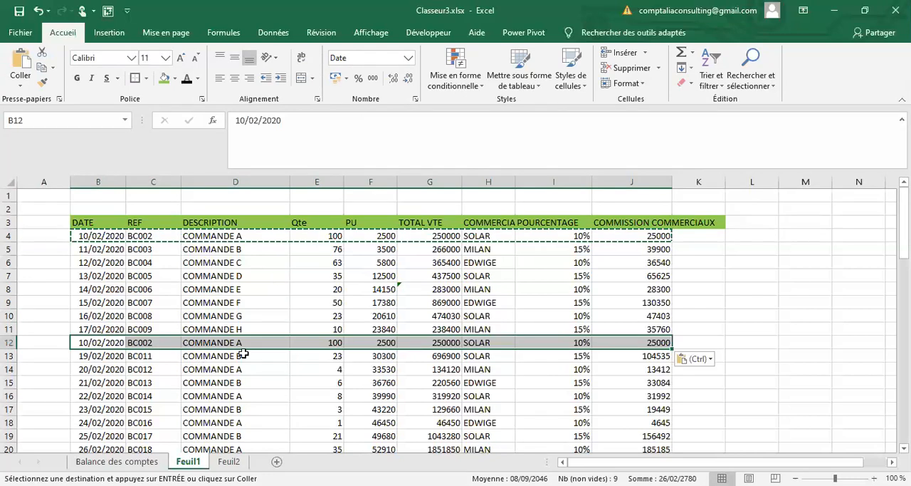
{"action": "left_click", "coordinate": [240, 276]}
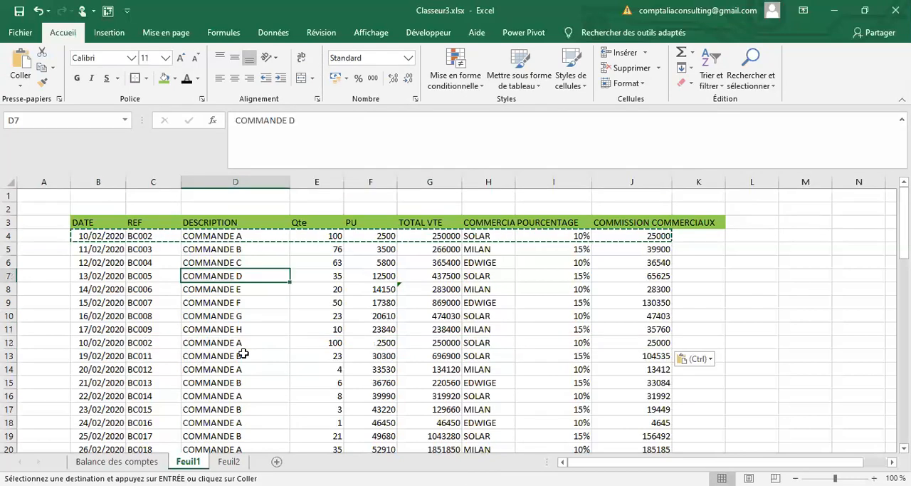
Step: Clear the contents of all records below row 12, from B13 to J66
{"action": "left_click_drag", "start_coordinate": [98, 356], "coordinate": [678, 448]}
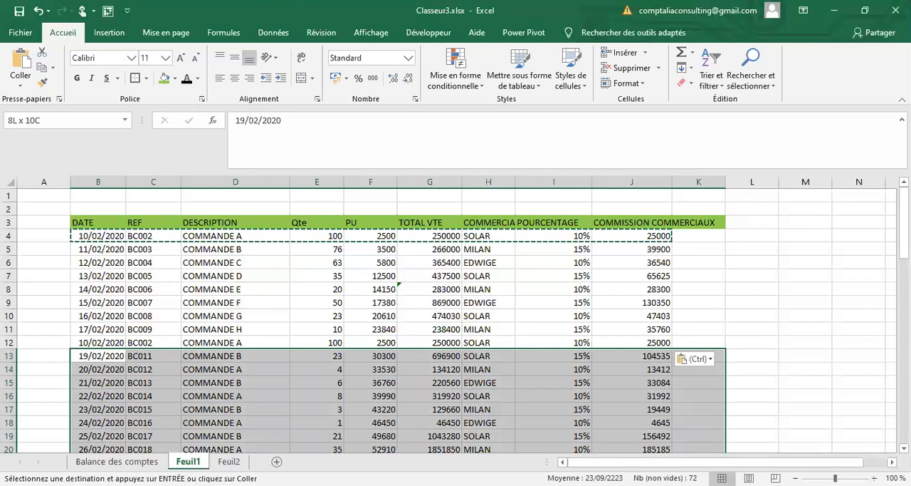
{"action": "left_click_drag", "start_coordinate": [678, 448], "coordinate": [669, 425]}
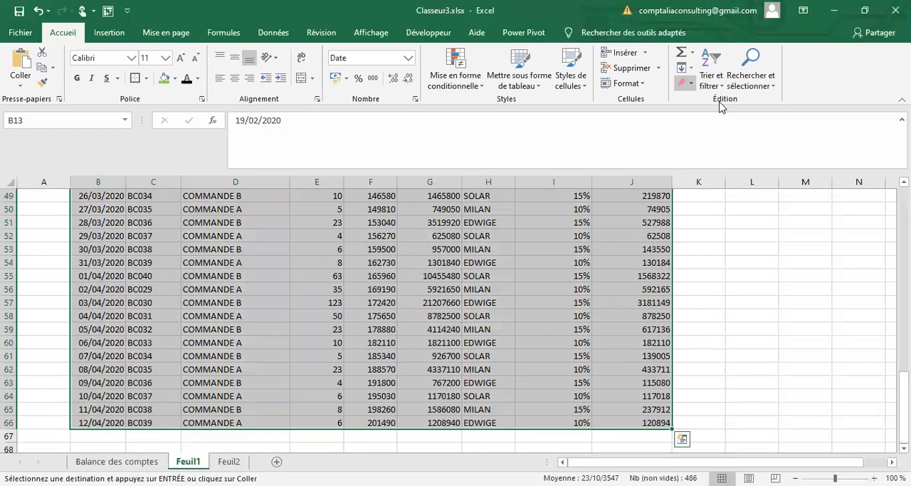
{"action": "key", "text": "ctrl+z"}
Step: Enter the date 15/02/2020 in B13 and the reference BC010 in C13
{"action": "left_click", "coordinate": [93, 312]}
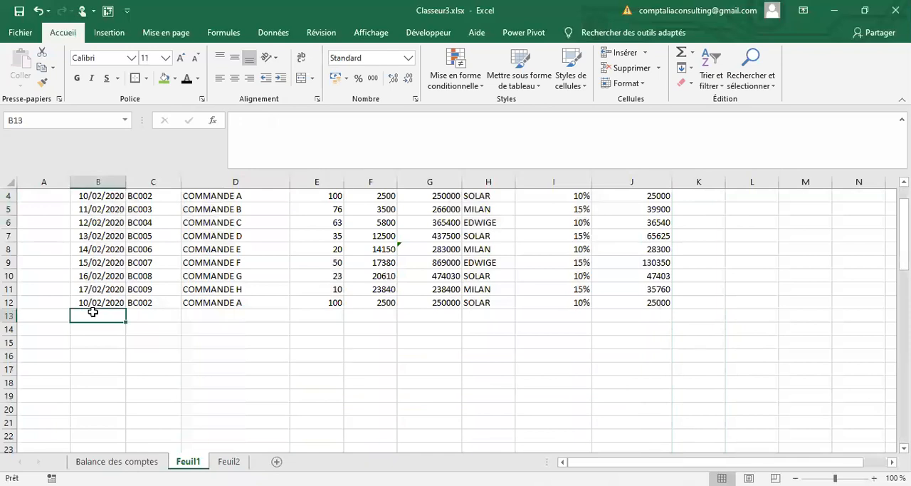
{"action": "type", "text": "15/0"}
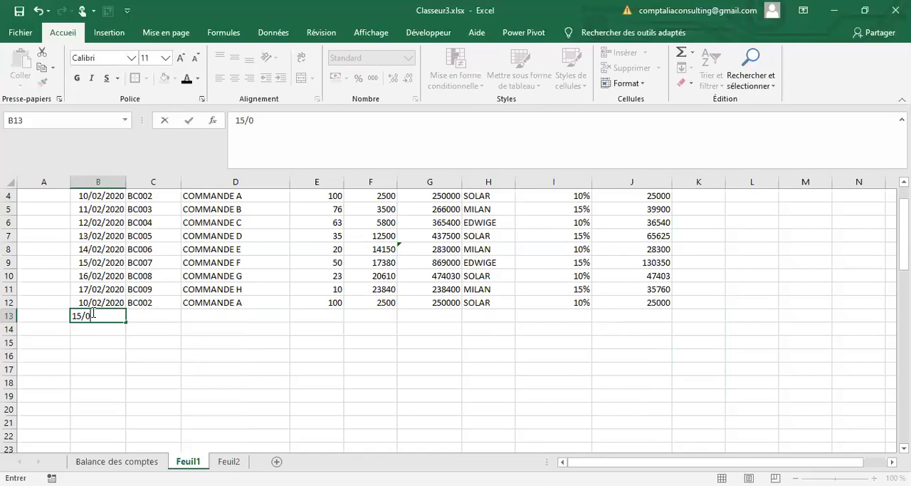
{"action": "type", "text": "2/2020"}
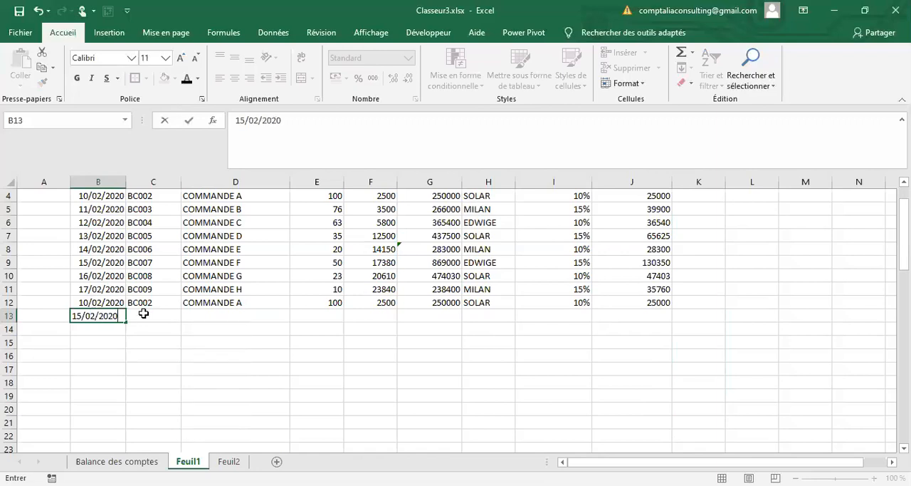
{"action": "left_click", "coordinate": [143, 313]}
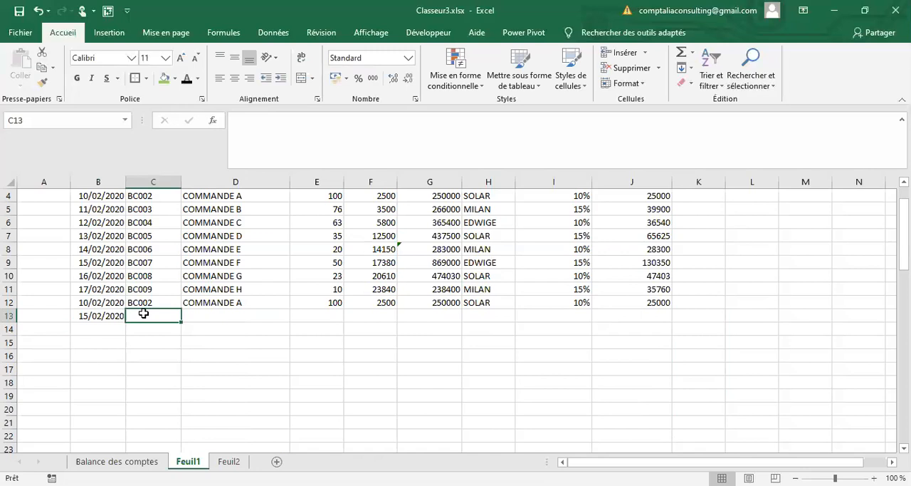
{"action": "type", "text": "BC"}
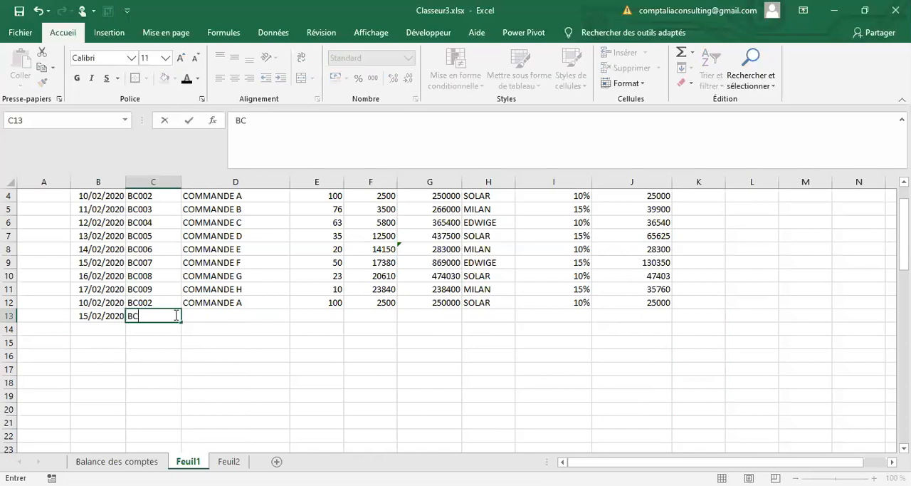
{"action": "type", "text": "010"}
Step: Complete row 13 with the description COMMANDE I, quantity 50 and unit price 3000
{"action": "left_click", "coordinate": [208, 320]}
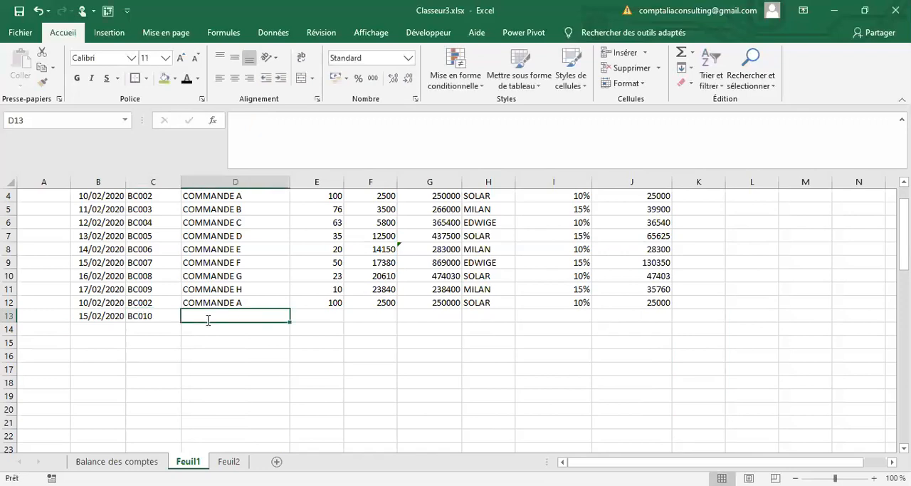
{"action": "type", "text": "COMMAN"}
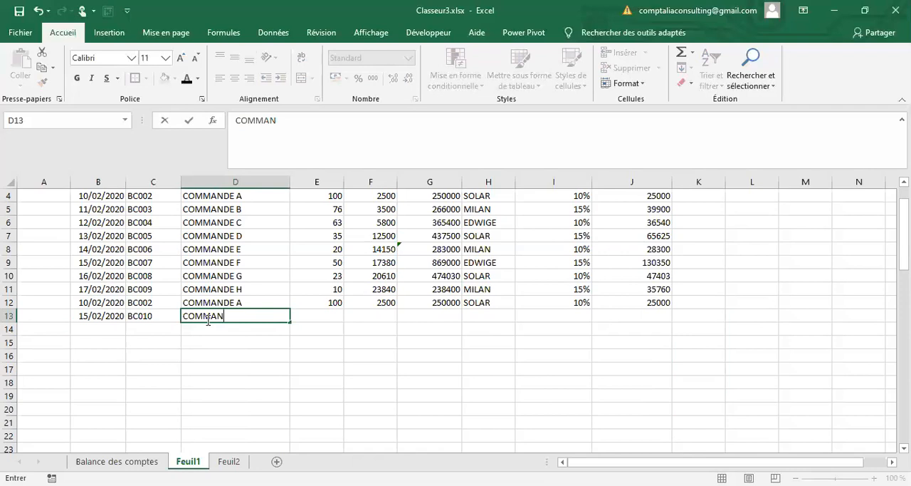
{"action": "type", "text": "DE I"}
{"action": "key", "text": "Tab"}
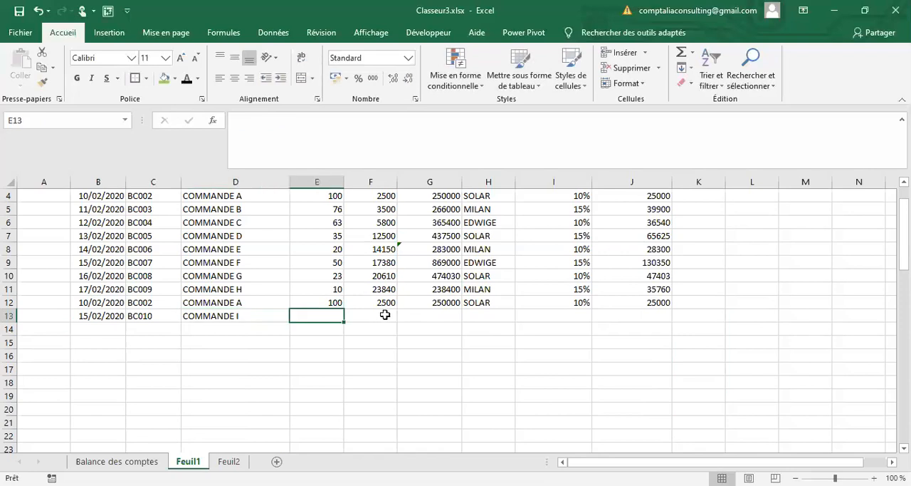
{"action": "type", "text": "50"}
{"action": "left_click", "coordinate": [384, 314]}
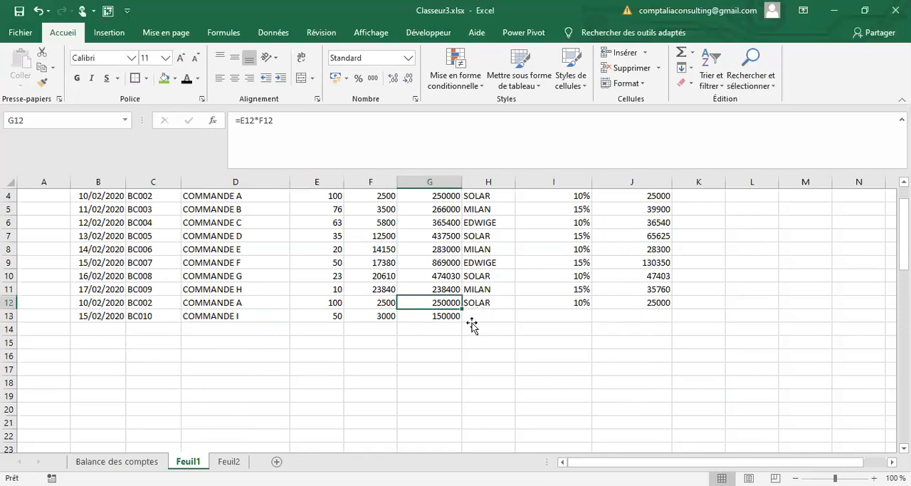
Step: Enter the same salesperson as in row 11 in H13 and a 10% commission rate in I13
{"action": "left_click", "coordinate": [471, 321]}
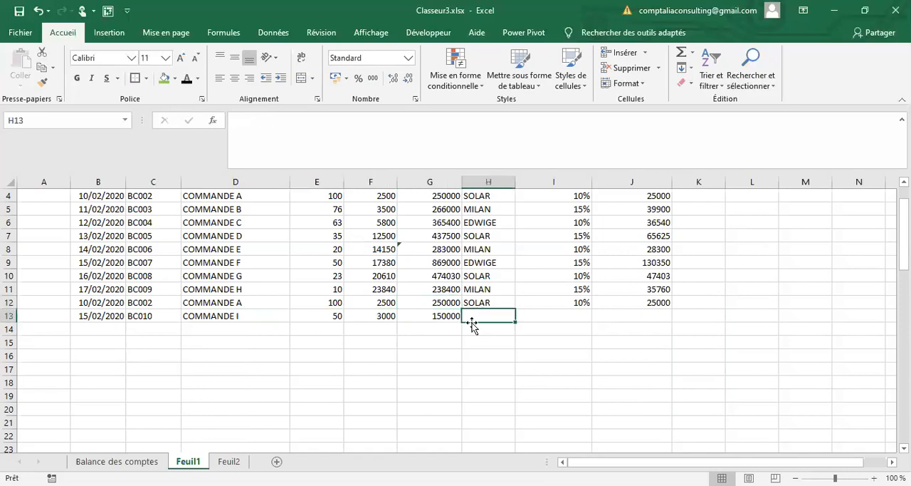
{"action": "type", "text": "MIL"}
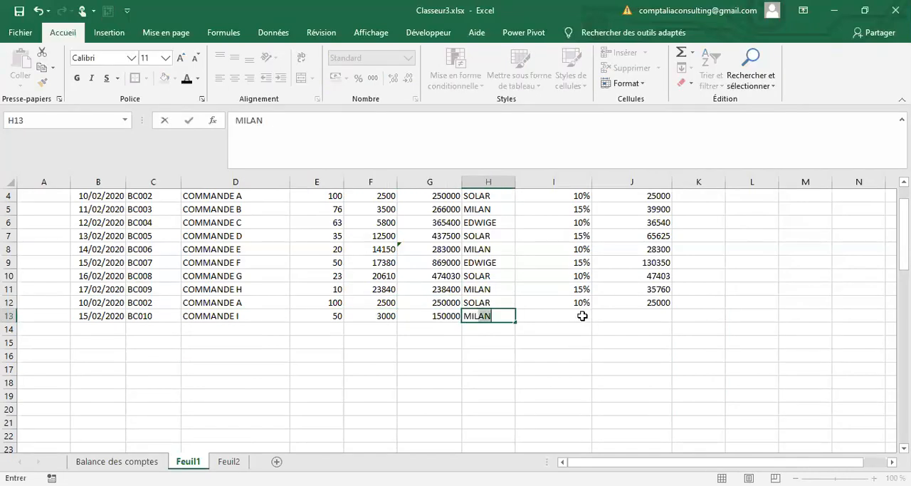
{"action": "left_click", "coordinate": [581, 316]}
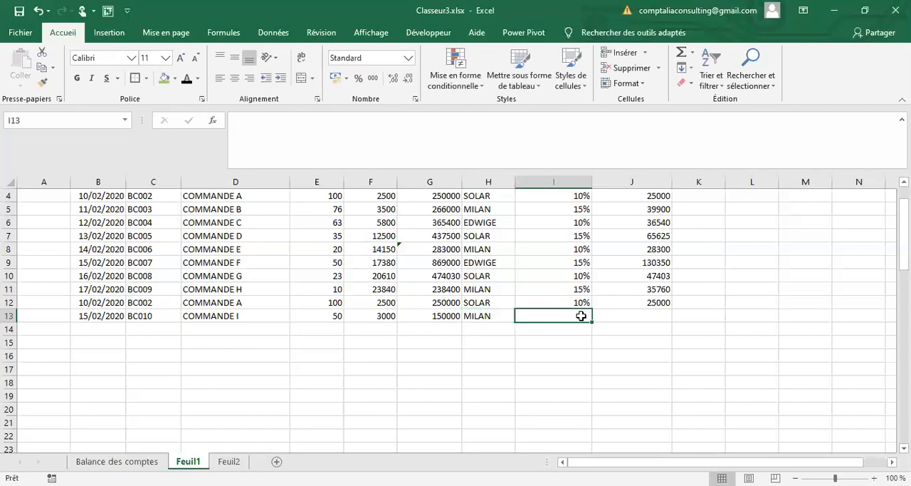
{"action": "scroll", "coordinate": [581, 315], "scroll_direction": "up", "scroll_amount": 1}
{"action": "scroll", "coordinate": [581, 315], "scroll_direction": "up", "scroll_amount": 1}
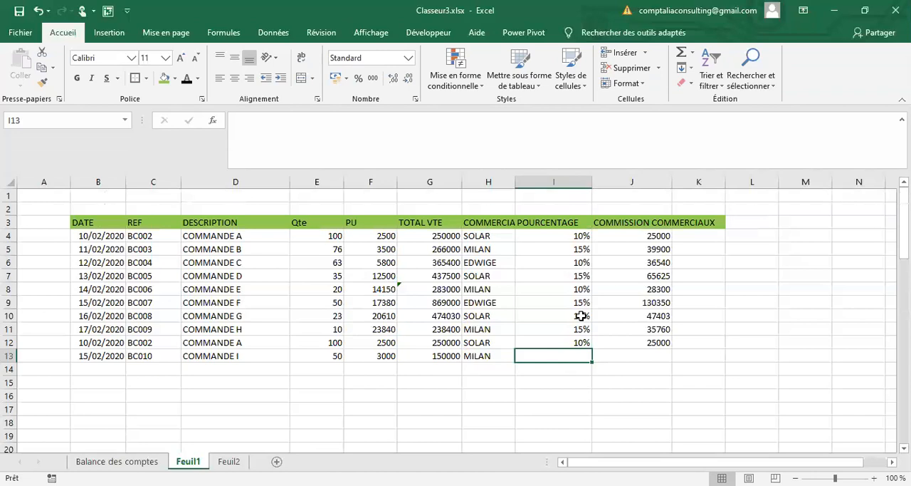
{"action": "type", "text": "10%"}
{"action": "key", "text": "Return"}
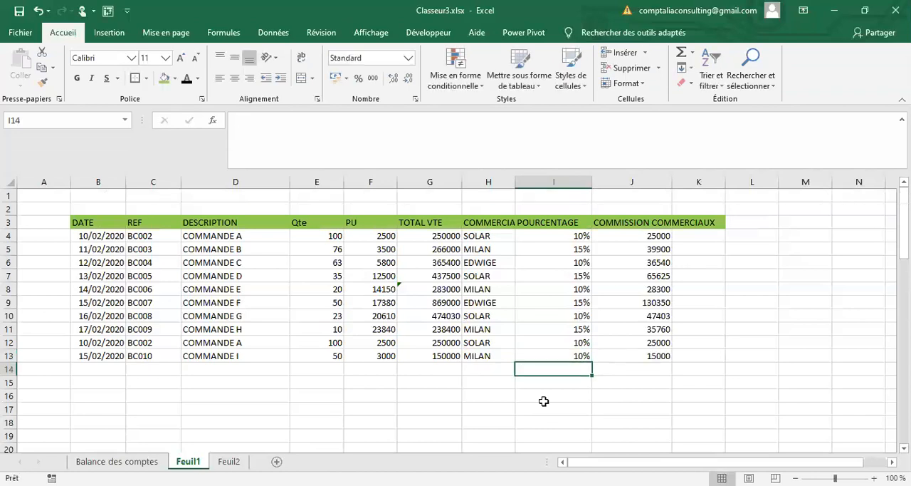
Step: Enter the reference BC011 in C14
{"action": "left_click", "coordinate": [138, 369]}
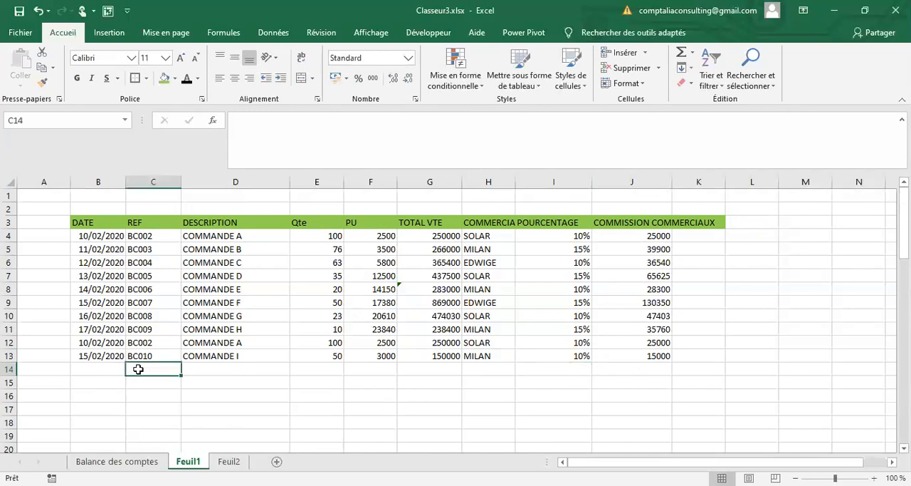
{"action": "type", "text": "C"}
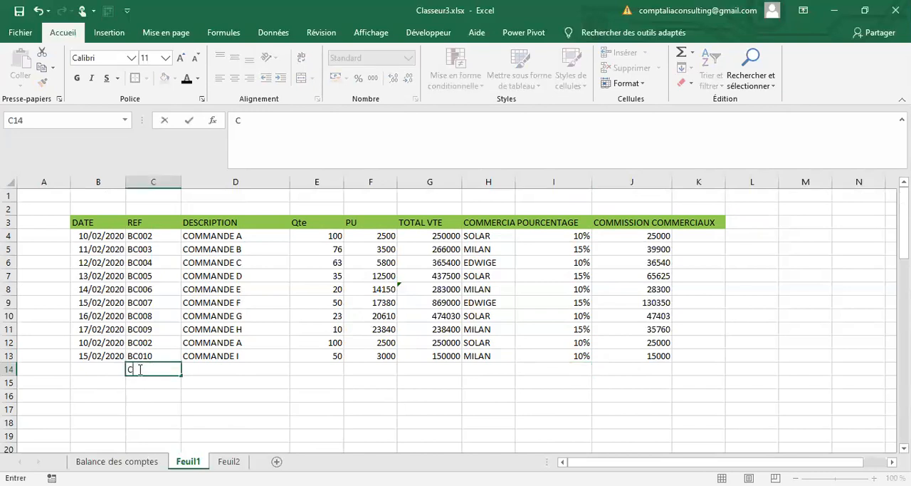
{"action": "type", "text": "1"}
{"action": "key", "text": "BackSpace"}
{"action": "key", "text": "BackSpace"}
{"action": "type", "text": "BC011"}
Step: Fill the REF series from BC010 in C13 down to row 145
{"action": "key", "text": "Up"}
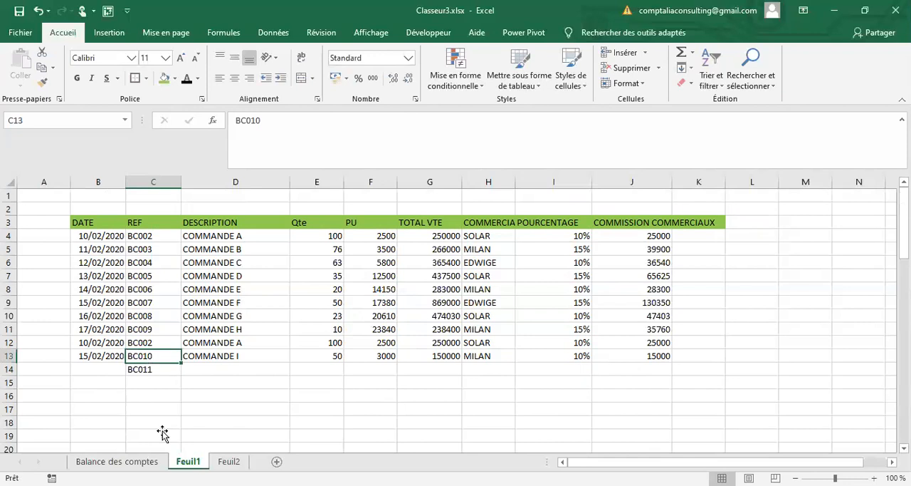
{"action": "left_click_drag", "start_coordinate": [181, 362], "coordinate": [181, 425]}
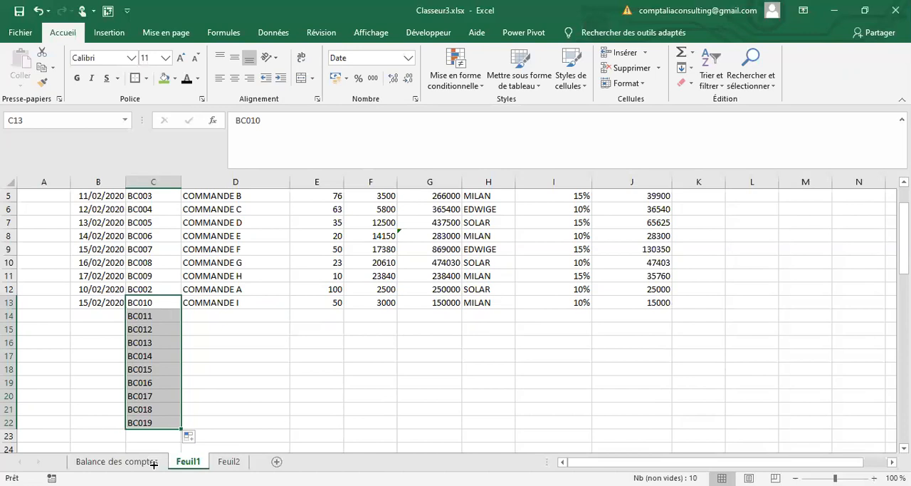
{"action": "left_click_drag", "start_coordinate": [181, 428], "coordinate": [214, 418]}
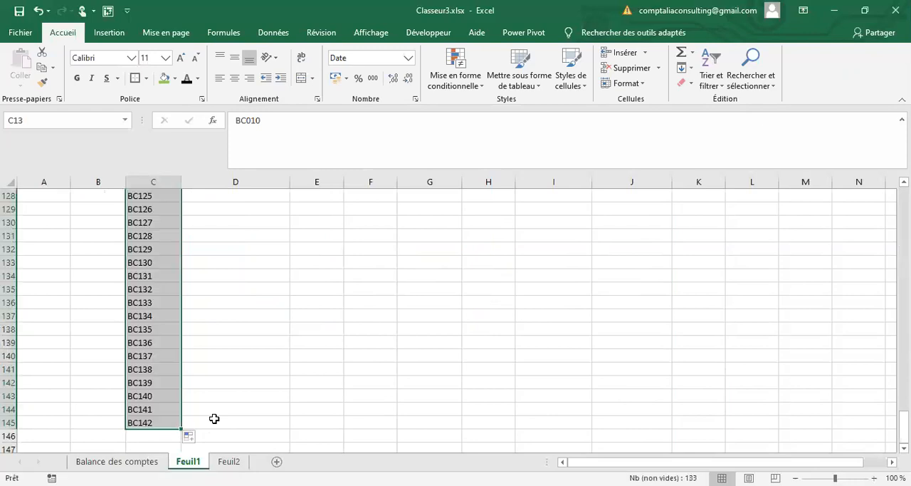
Step: Fill the dates from B10:B13 down the DATE column alongside the new references
{"action": "scroll", "coordinate": [109, 364], "scroll_direction": "up", "scroll_amount": 20}
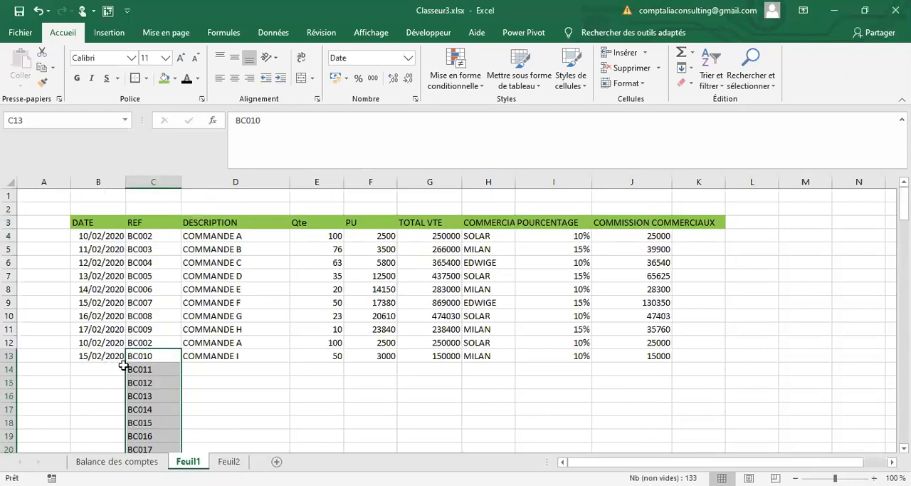
{"action": "left_click_drag", "start_coordinate": [109, 316], "coordinate": [118, 358]}
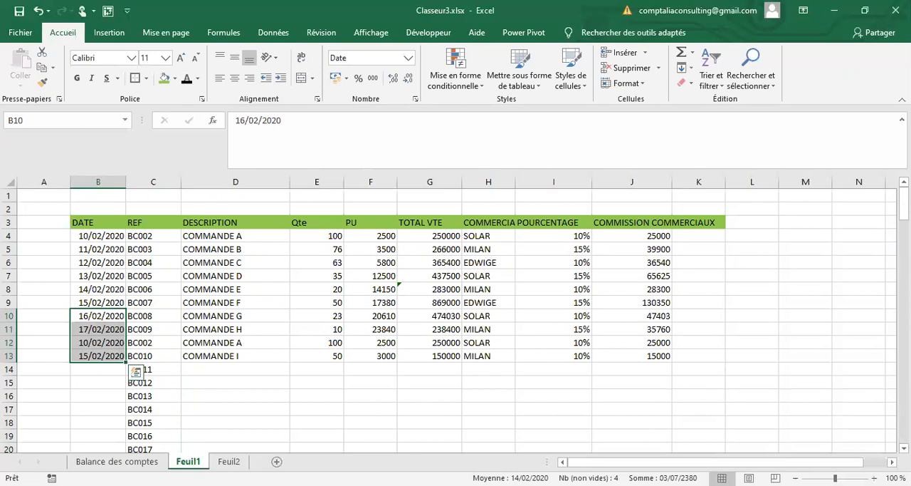
{"action": "left_click_drag", "start_coordinate": [126, 362], "coordinate": [128, 449]}
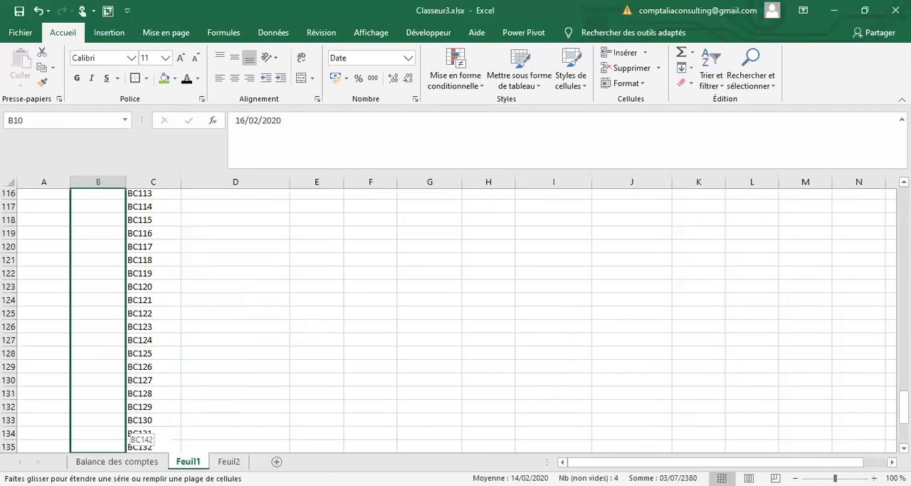
{"action": "scroll", "coordinate": [234, 360], "scroll_direction": "up", "scroll_amount": 20}
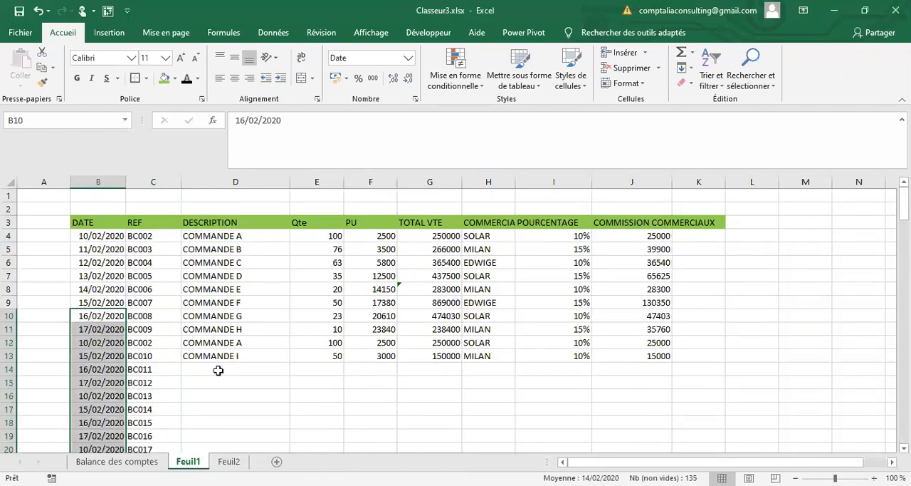
Step: Enter COMMANDE M as the description in D14, with quantity 75 and unit price 2500
{"action": "left_click", "coordinate": [217, 371]}
{"action": "type", "text": "CO"}
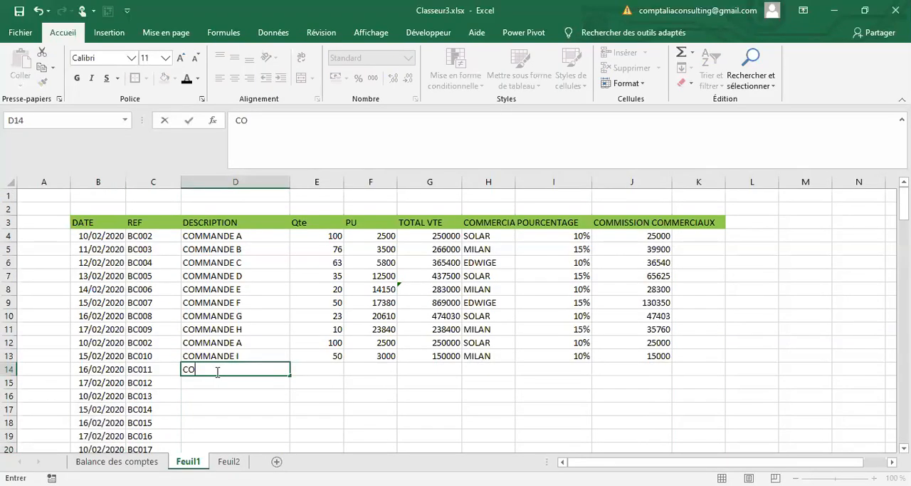
{"action": "type", "text": "MMANDE M"}
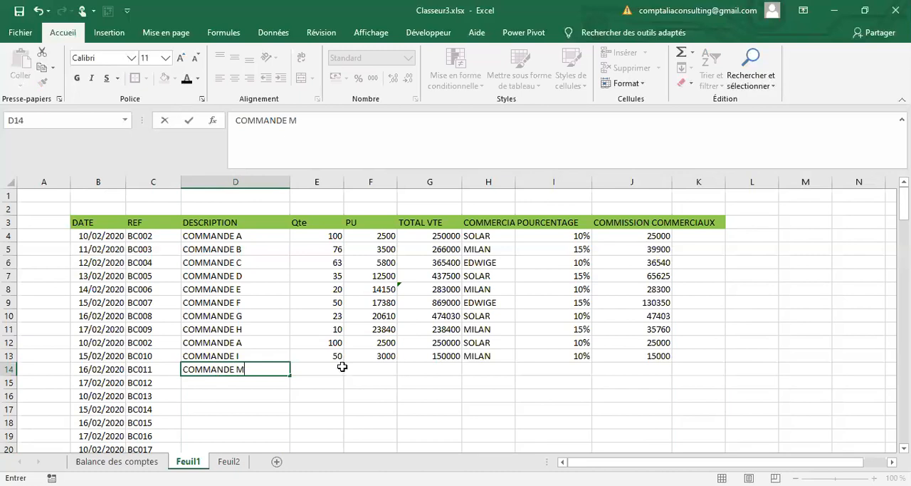
{"action": "key", "text": "Tab"}
{"action": "type", "text": "75"}
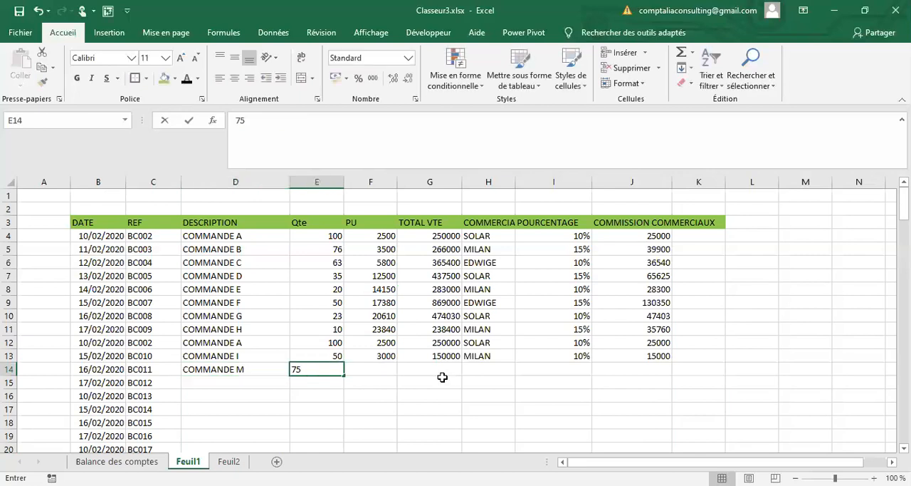
{"action": "key", "text": "Tab"}
{"action": "type", "text": "2500"}
Step: Enter the same salesperson as in row 12 in H14 and a 15% commission rate in I14
{"action": "left_click", "coordinate": [484, 368]}
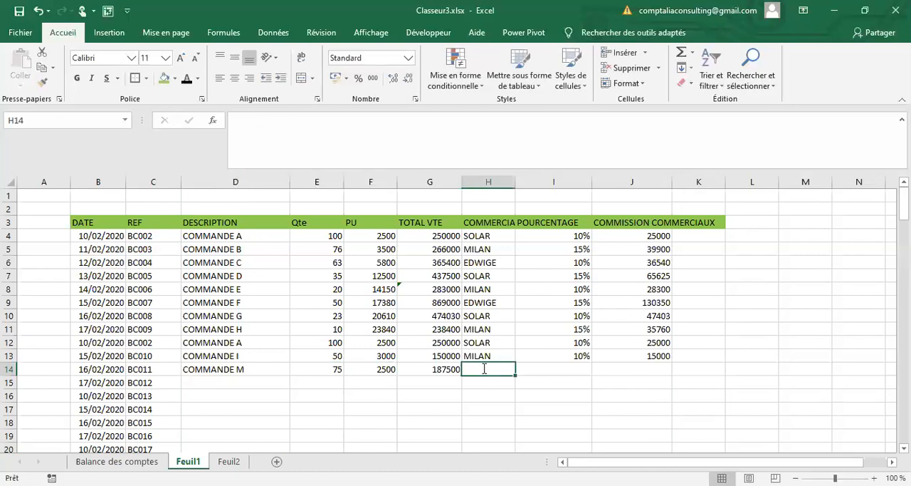
{"action": "type", "text": "SOLAR"}
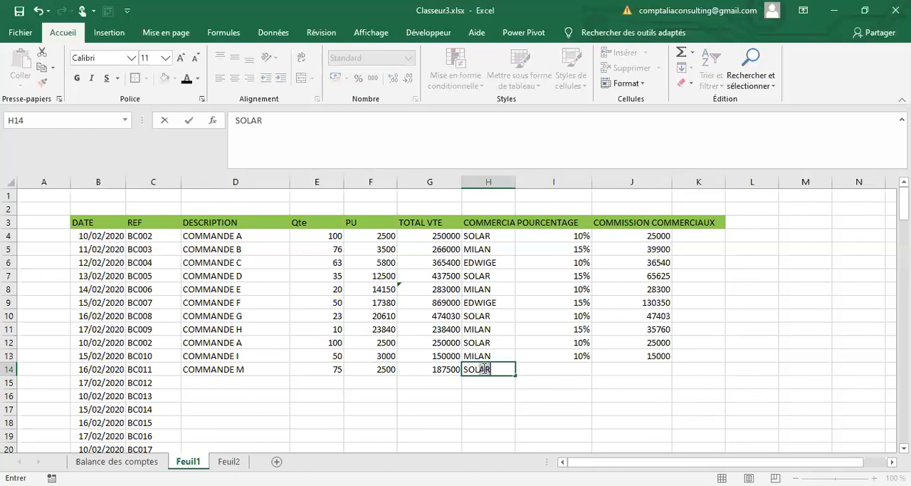
{"action": "key", "text": "Tab"}
{"action": "type", "text": "15"}
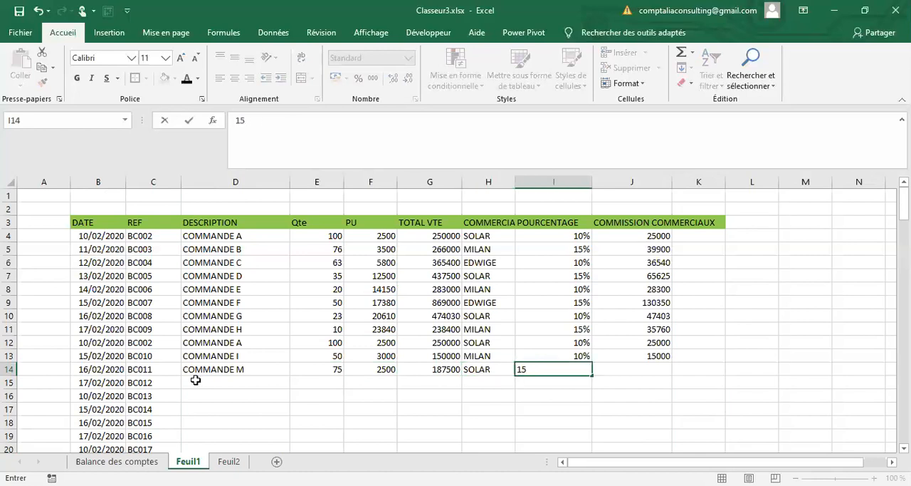
Step: Enter COMMANDE N as the description in D15, with quantity 50 and unit price 3000
{"action": "left_click", "coordinate": [195, 380]}
{"action": "type", "text": "COMM"}
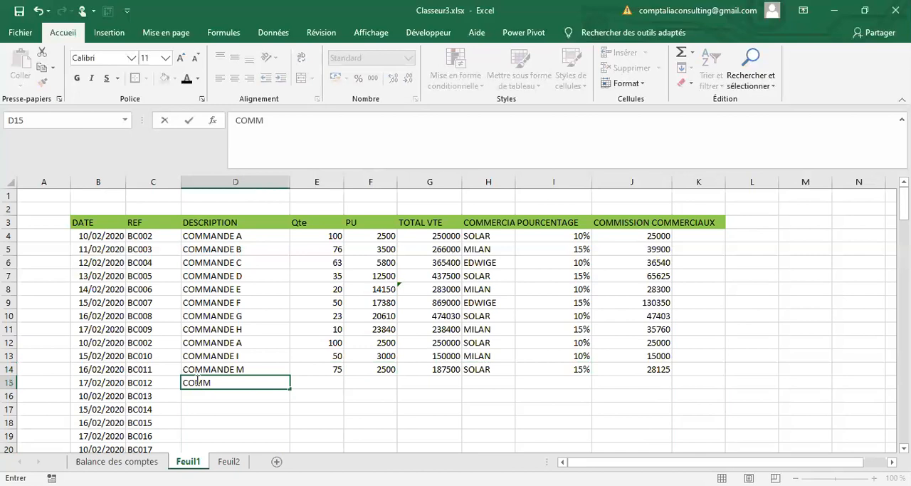
{"action": "type", "text": "ANDE N"}
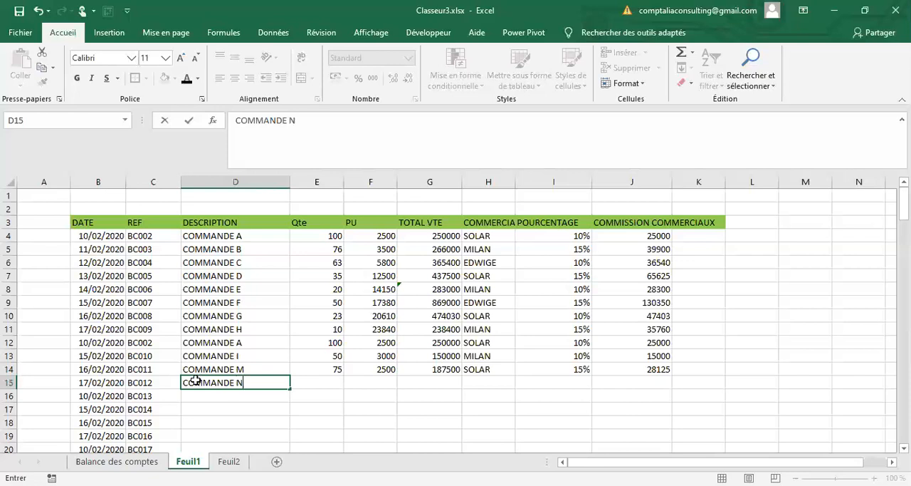
{"action": "key", "text": "Tab"}
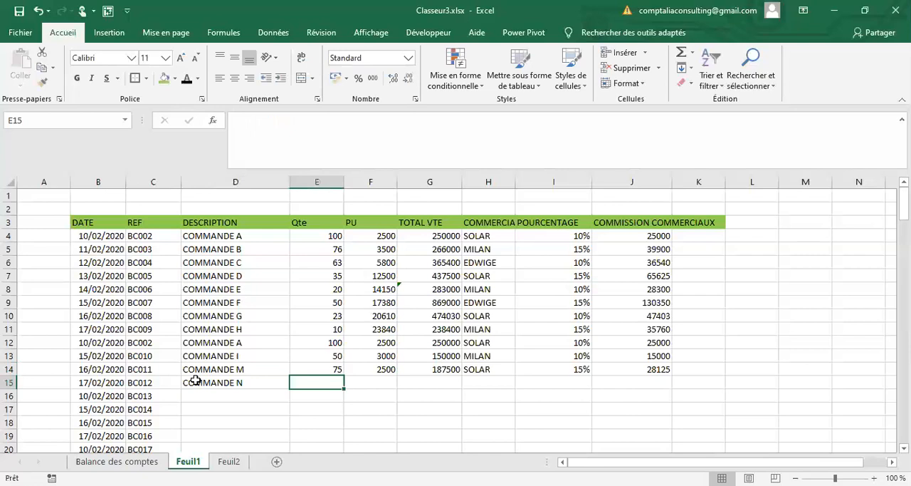
{"action": "type", "text": "50"}
{"action": "key", "text": "Tab"}
{"action": "type", "text": "3000"}
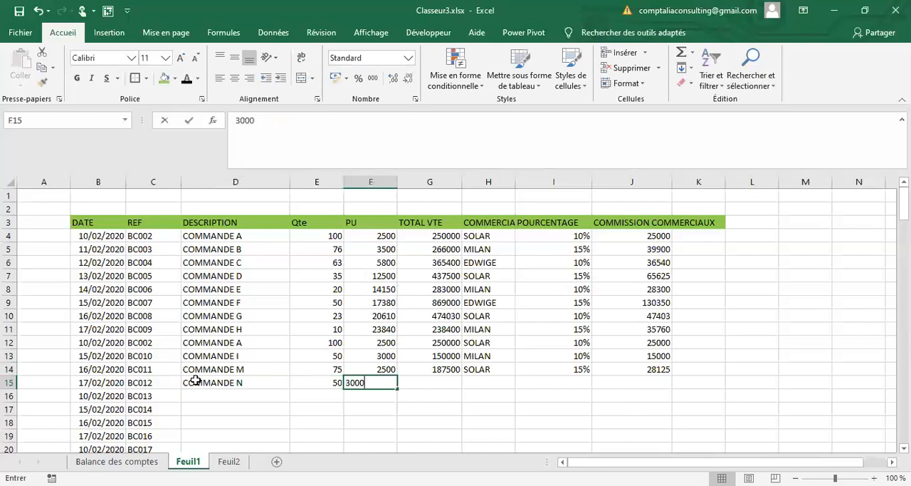
Step: Enter a new salesperson's first name in H15 and a 10% commission rate in I15
{"action": "key", "text": "Tab"}
{"action": "key", "text": "Tab"}
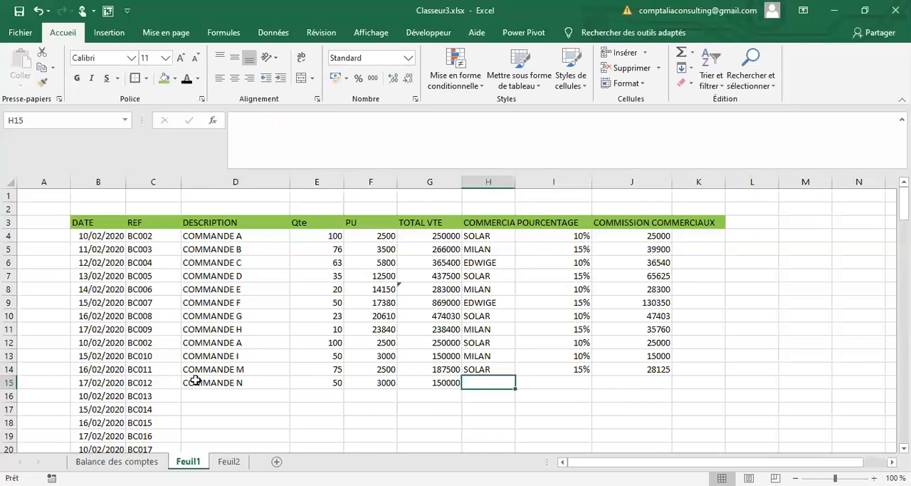
{"action": "type", "text": "EMILIE"}
{"action": "key", "text": "Tab"}
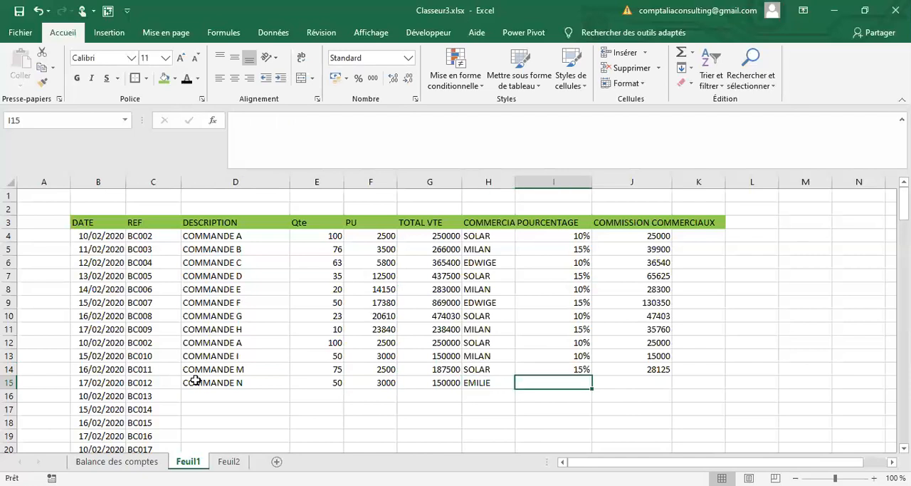
{"action": "type", "text": "10%"}
{"action": "key", "text": "Tab"}
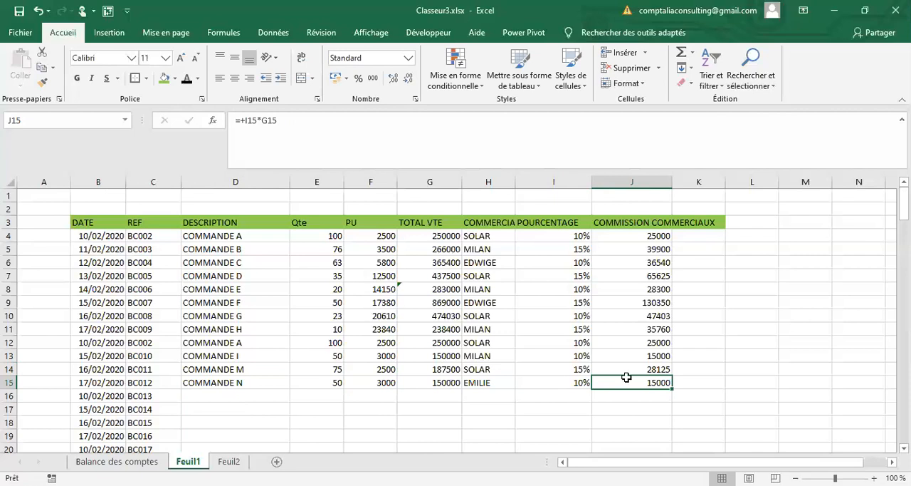
Step: Duplicate the full COMMANDE N record from B15:J15 into row 16
{"action": "left_click_drag", "start_coordinate": [99, 383], "coordinate": [627, 378]}
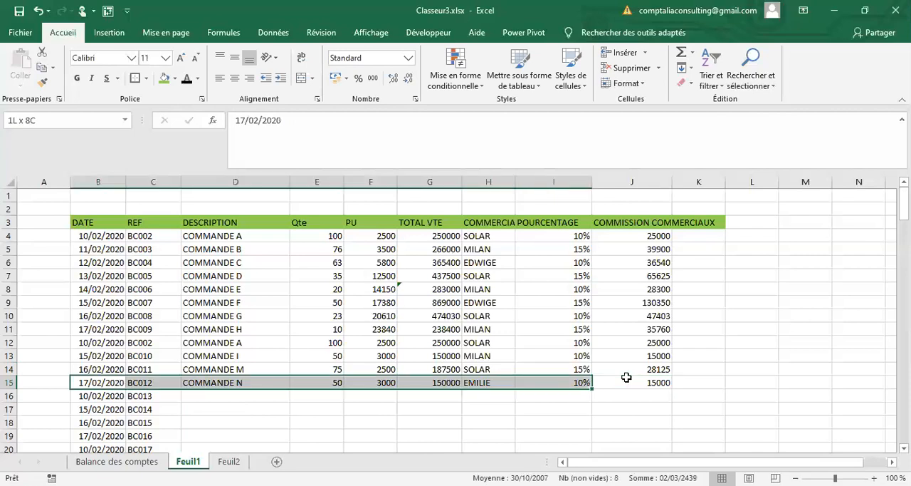
{"action": "left_click_drag", "start_coordinate": [627, 377], "coordinate": [628, 379]}
{"action": "key", "text": "ctrl+c"}
{"action": "key", "text": "Down"}
{"action": "key", "text": "ctrl+v"}
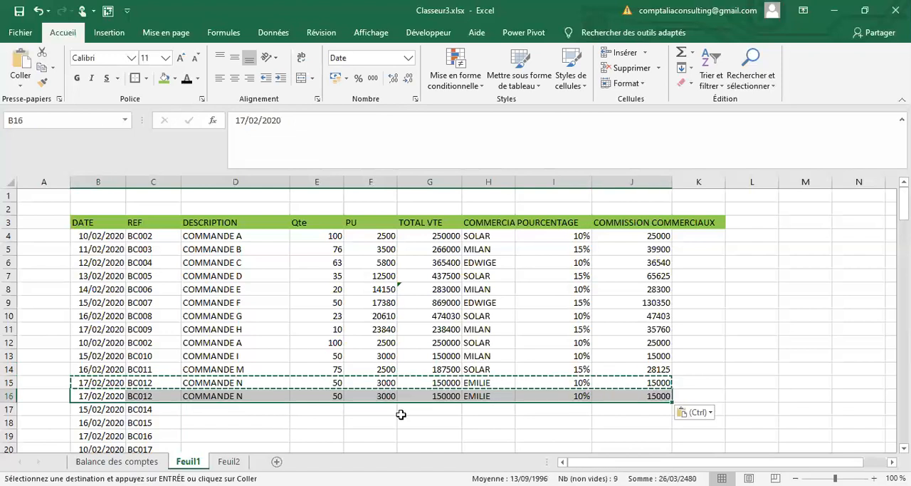
{"action": "scroll", "coordinate": [191, 374], "scroll_direction": "down", "scroll_amount": 2}
{"action": "scroll", "coordinate": [190, 374], "scroll_direction": "up", "scroll_amount": 1}
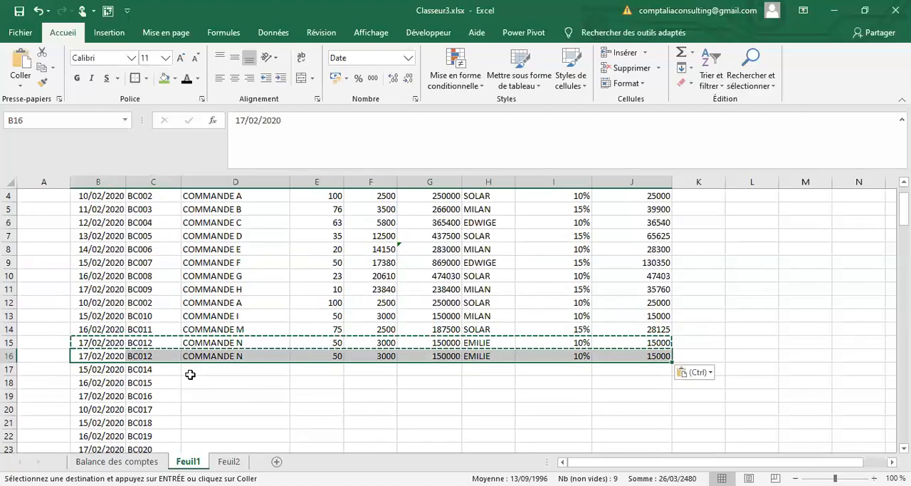
{"action": "left_click", "coordinate": [196, 370]}
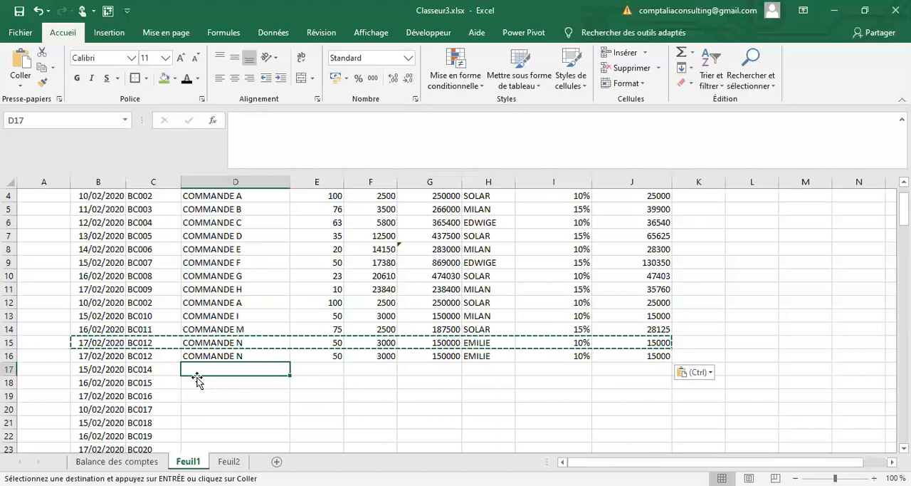
{"action": "type", "text": "A"}
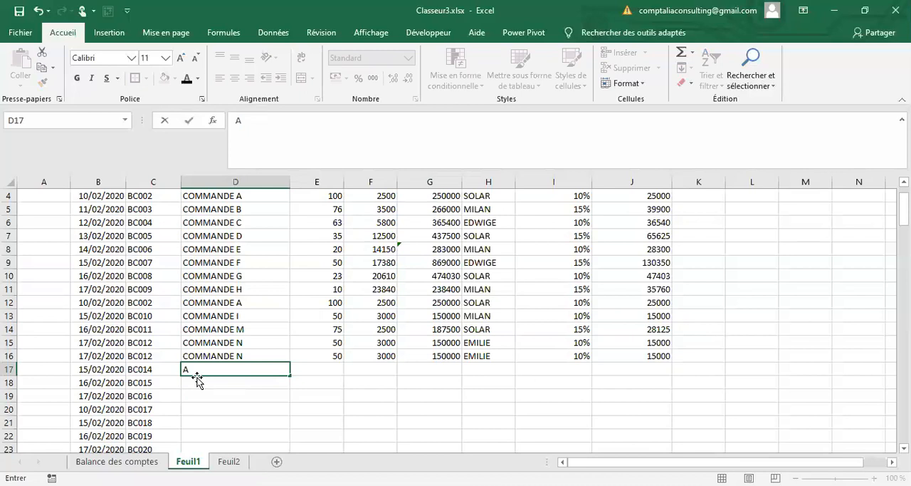
{"action": "left_click", "coordinate": [203, 379]}
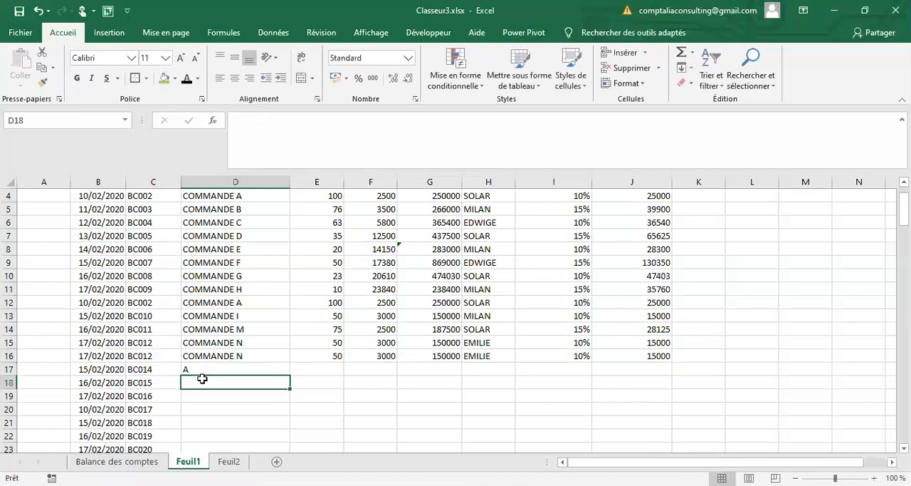
Step: Enter the letters O, P and Q in D17, D18 and D19
{"action": "key", "text": "Up"}
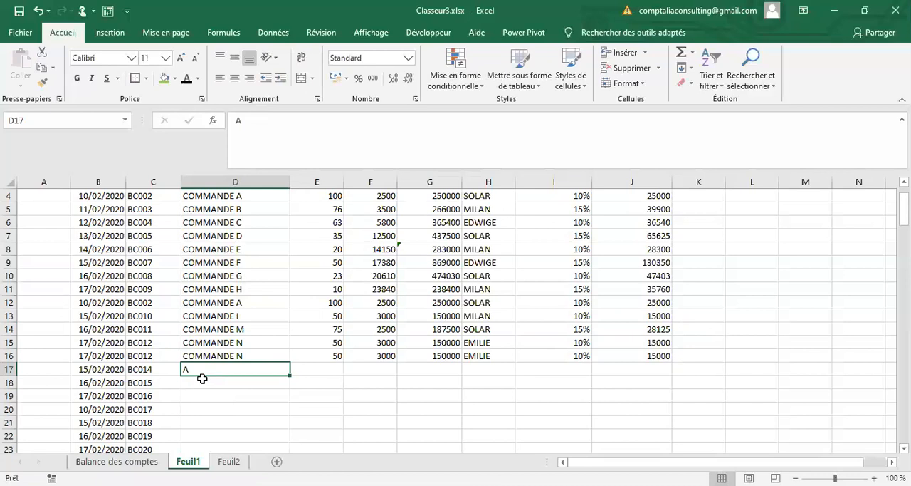
{"action": "type", "text": "O"}
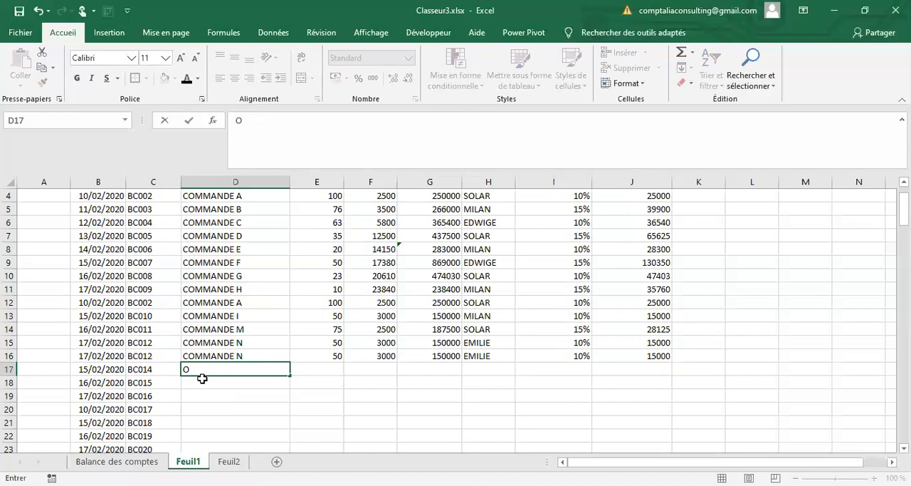
{"action": "key", "text": "Return"}
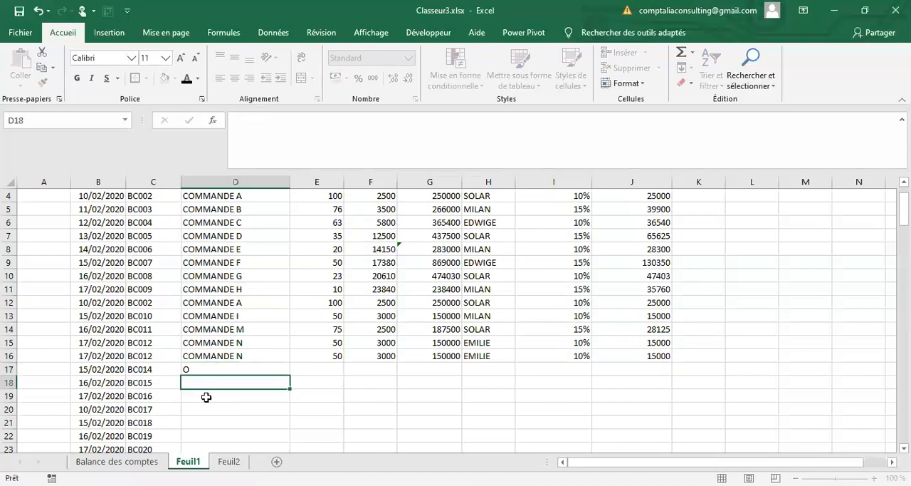
{"action": "type", "text": "P"}
{"action": "key", "text": "Return"}
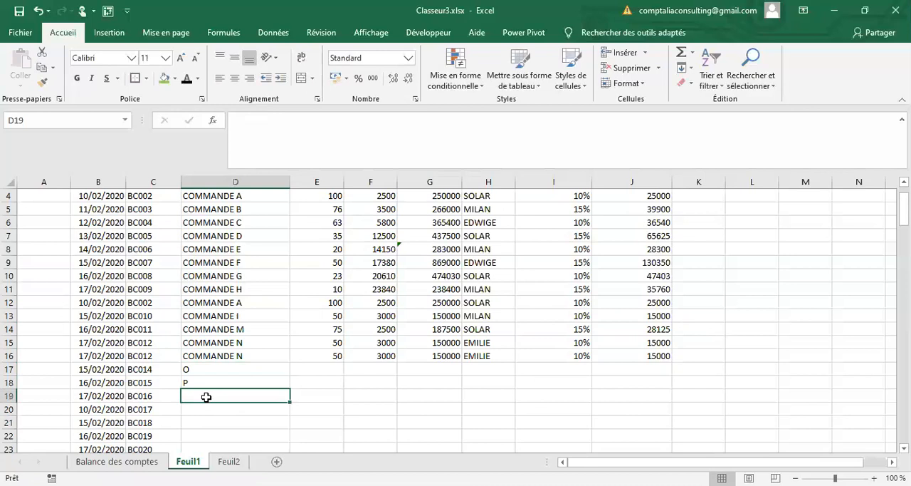
{"action": "type", "text": "Q"}
{"action": "key", "text": "Return"}
Step: Try to extend the letters in D17:D19 down the DESCRIPTION column, and clear the filled cells below row 19
{"action": "key", "text": "Up"}
{"action": "key", "text": "Up"}
{"action": "key", "text": "Up"}
{"action": "key", "text": "shift+Down"}
{"action": "key", "text": "shift+Down"}
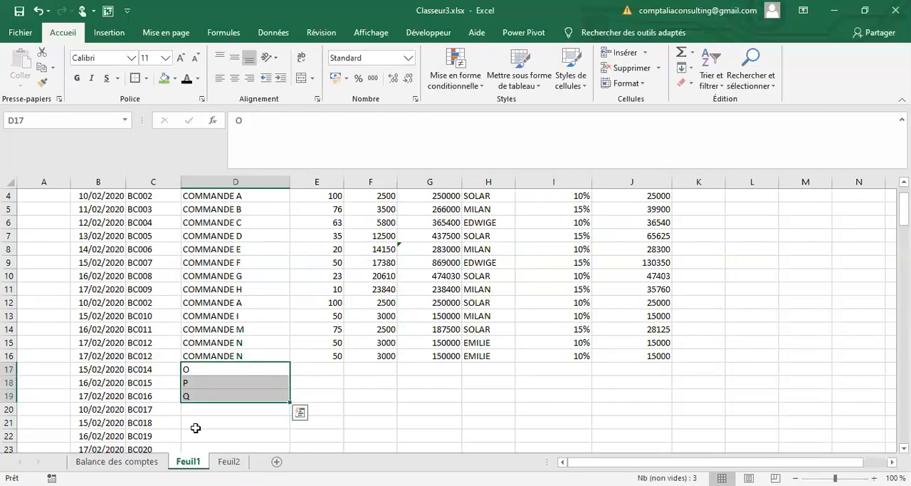
{"action": "left_click_drag", "start_coordinate": [196, 329], "coordinate": [195, 430]}
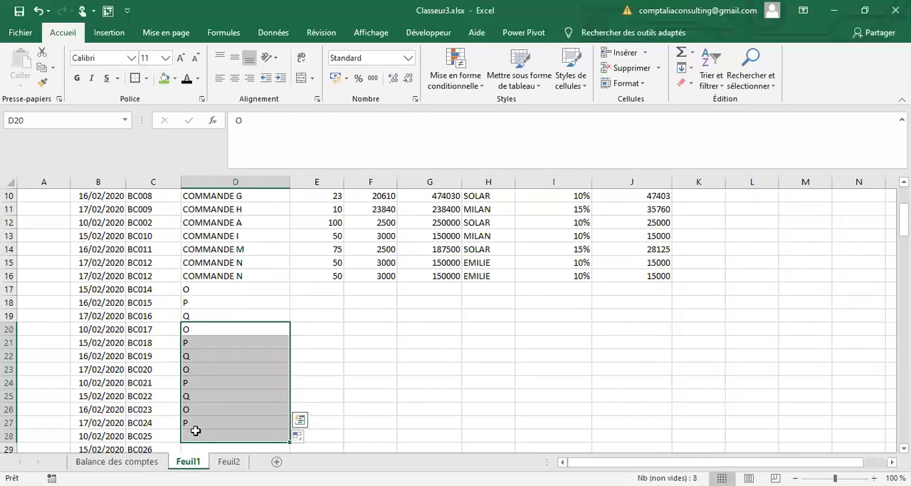
{"action": "key", "text": "Delete"}
Step: Prefix the letters in D17 and D18 with COMMANDE so they read COMMANDEO and COMMANDEP
{"action": "left_click", "coordinate": [190, 289]}
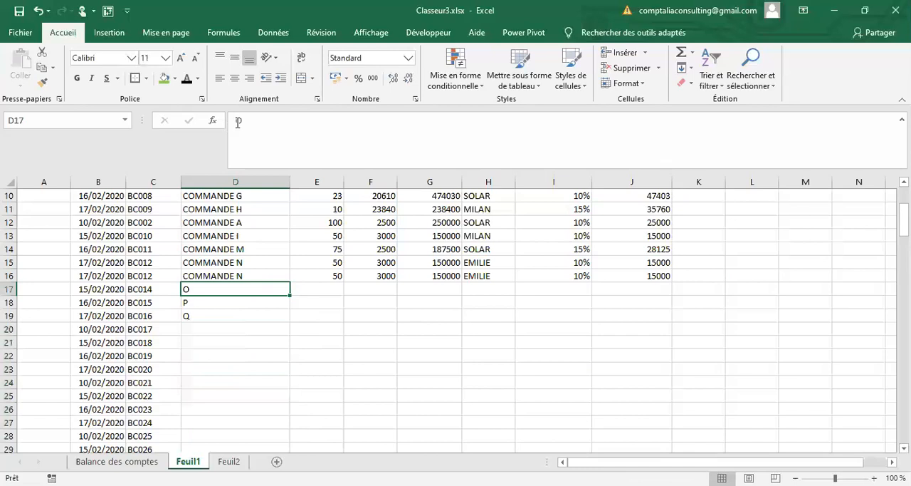
{"action": "left_click", "coordinate": [238, 122]}
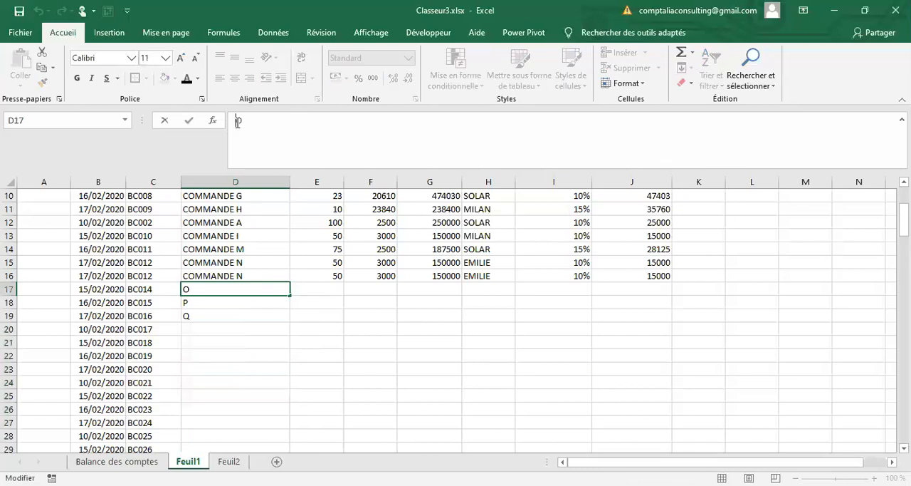
{"action": "key", "text": "ctrl+v"}
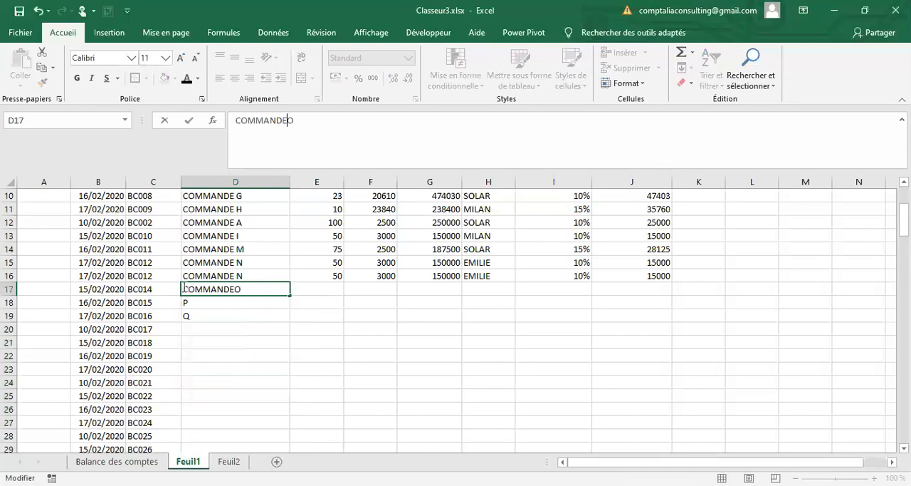
{"action": "key", "text": "Return"}
{"action": "left_click", "coordinate": [237, 122]}
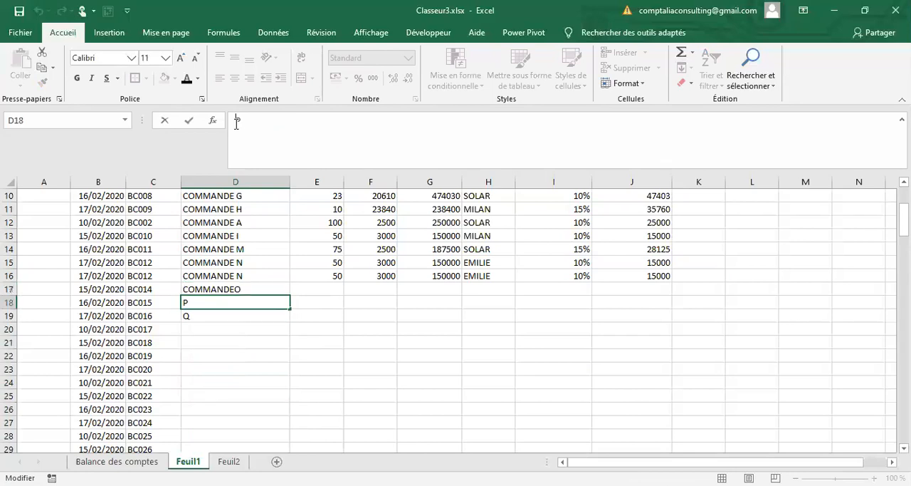
{"action": "type", "text": "COMMANDE"}
{"action": "key", "text": "Return"}
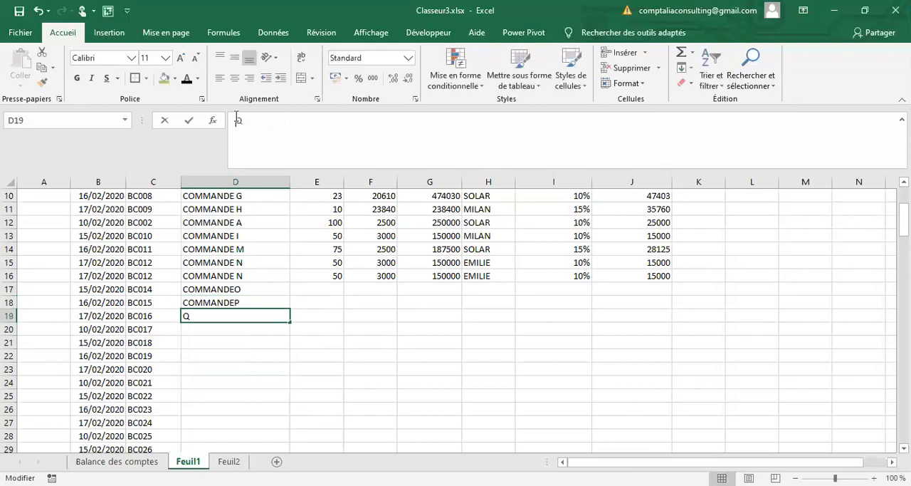
Step: Prefix the letter in D19 with COMMANDE so it reads COMMANDEQ
{"action": "left_click", "coordinate": [237, 120]}
{"action": "type", "text": "CA"}
{"action": "key", "text": "BackSpace"}
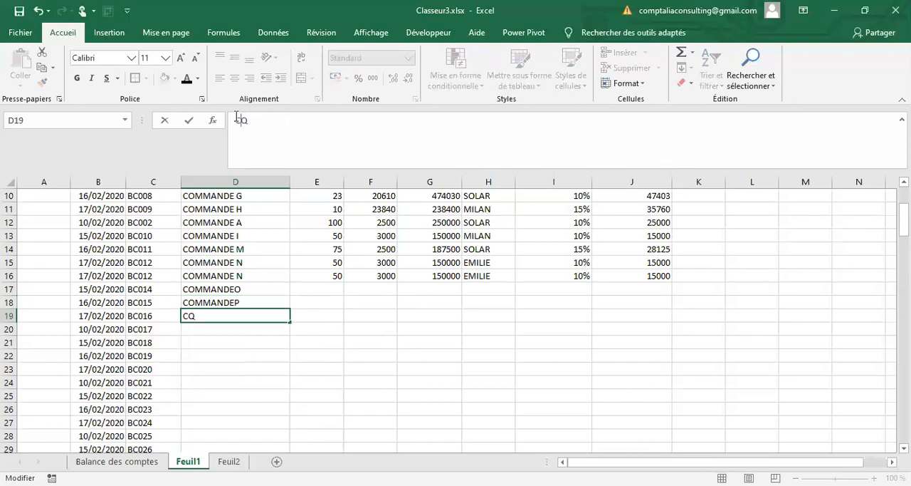
{"action": "type", "text": "OMMAN"}
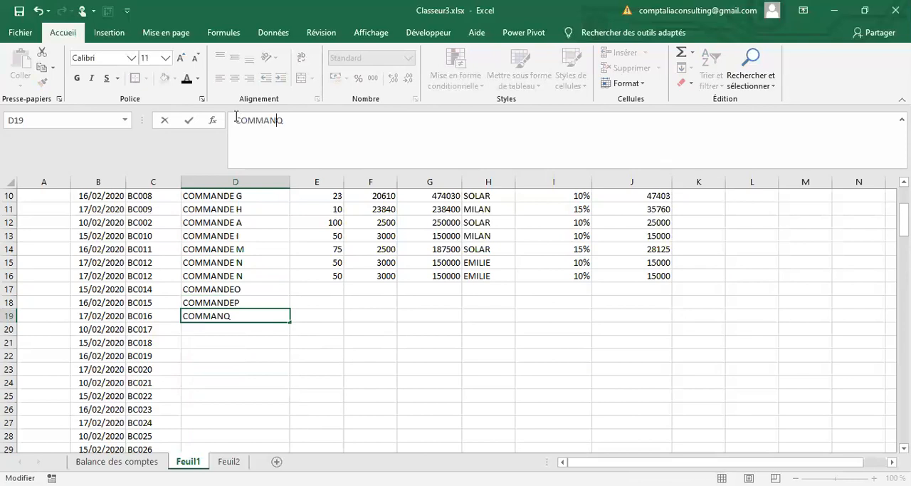
{"action": "type", "text": "DE"}
{"action": "key", "text": "Return"}
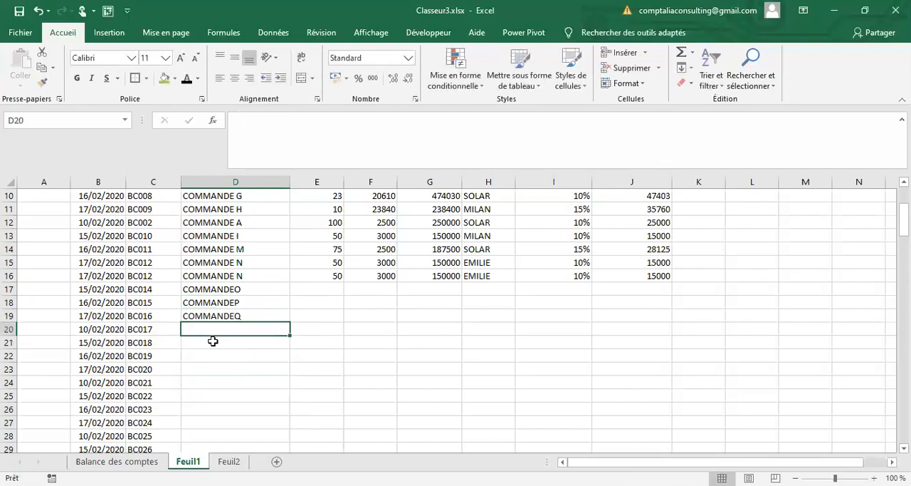
{"action": "scroll", "coordinate": [213, 341], "scroll_direction": "up", "scroll_amount": 3}
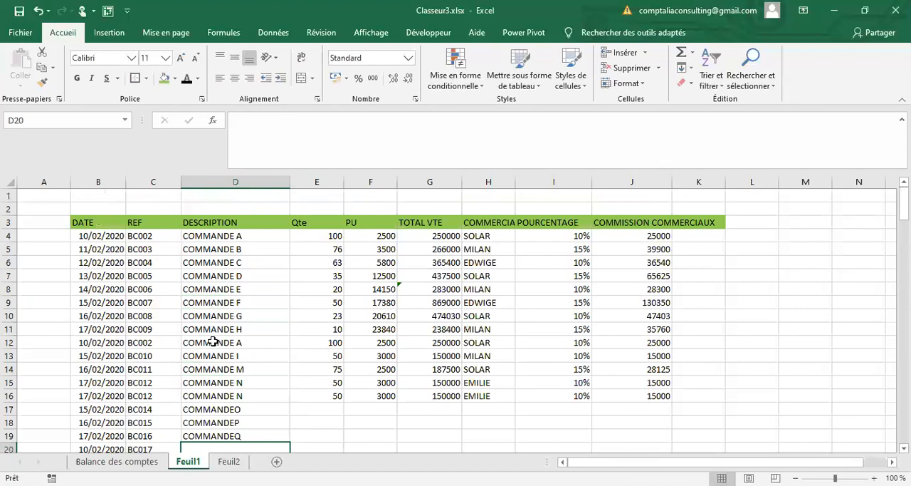
{"action": "scroll", "coordinate": [213, 342], "scroll_direction": "down", "scroll_amount": 3}
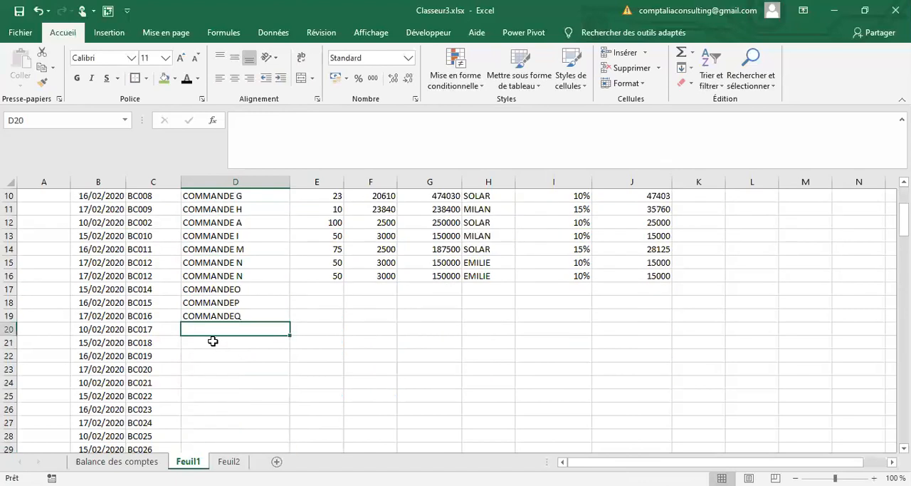
Step: Enter COMMANDE L in D20 and COMMANDES in D21 of the DESCRIPTION column
{"action": "type", "text": "COMMANDE L"}
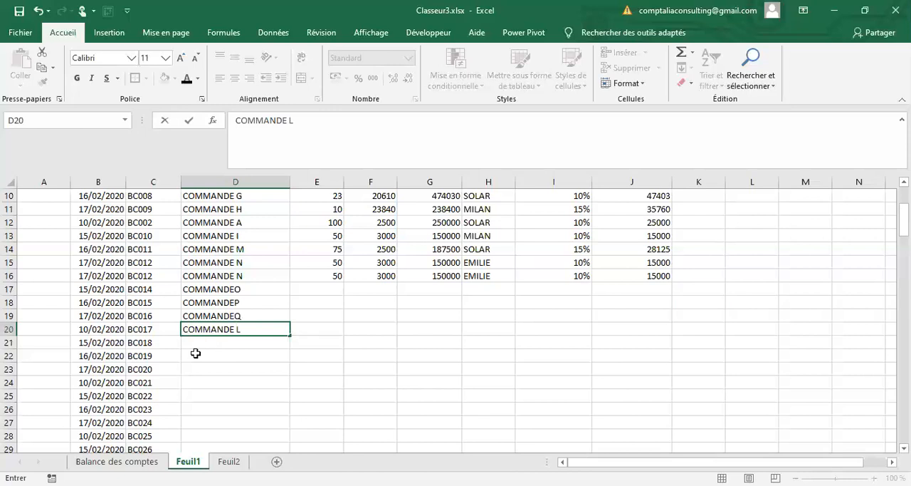
{"action": "key", "text": "Return"}
{"action": "type", "text": "COMMANDE"}
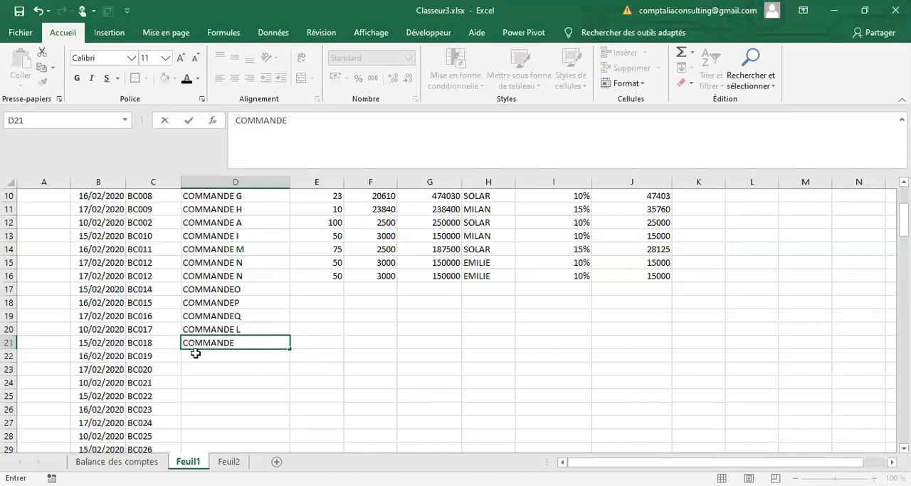
{"action": "type", "text": "S"}
{"action": "left_click", "coordinate": [370, 422]}
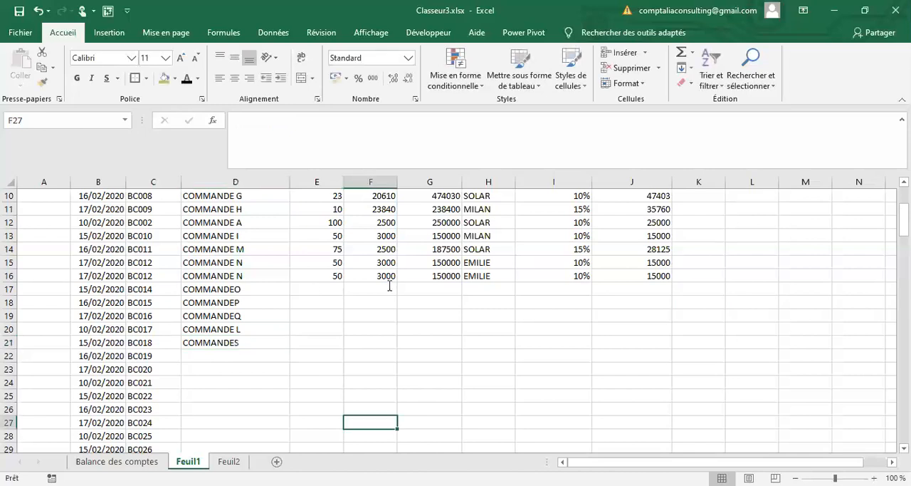
Step: Complete the COMMANDEO record in row 17 with quantity 25, unit price 7550, a new salesperson's name and a 25% commission rate
{"action": "left_click", "coordinate": [317, 289]}
{"action": "type", "text": "25"}
{"action": "left_click", "coordinate": [390, 285]}
{"action": "type", "text": "755"}
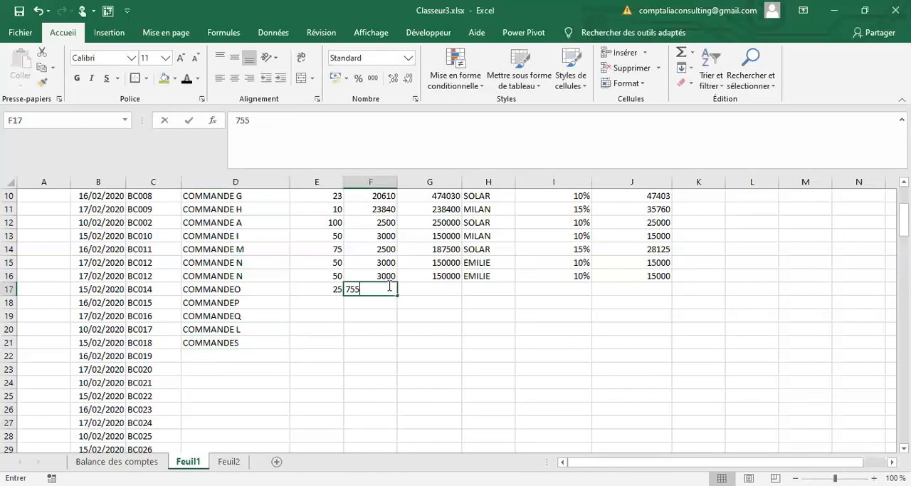
{"action": "type", "text": "0"}
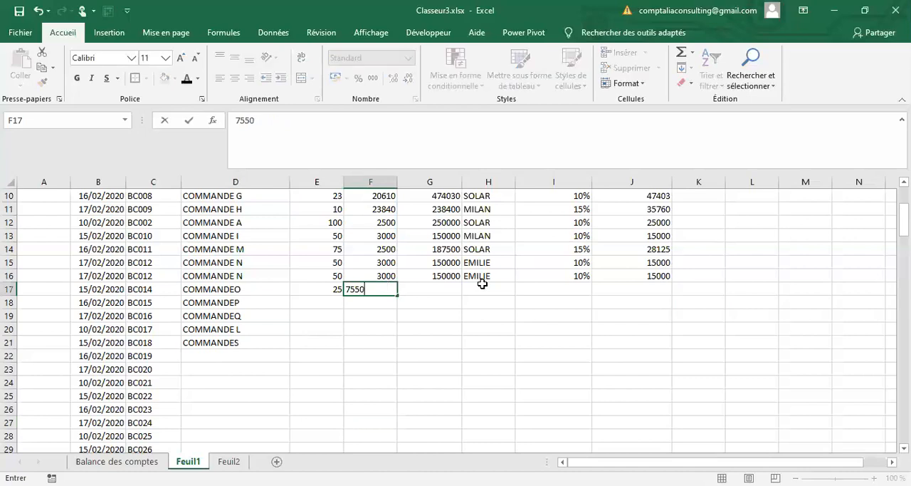
{"action": "key", "text": "Tab"}
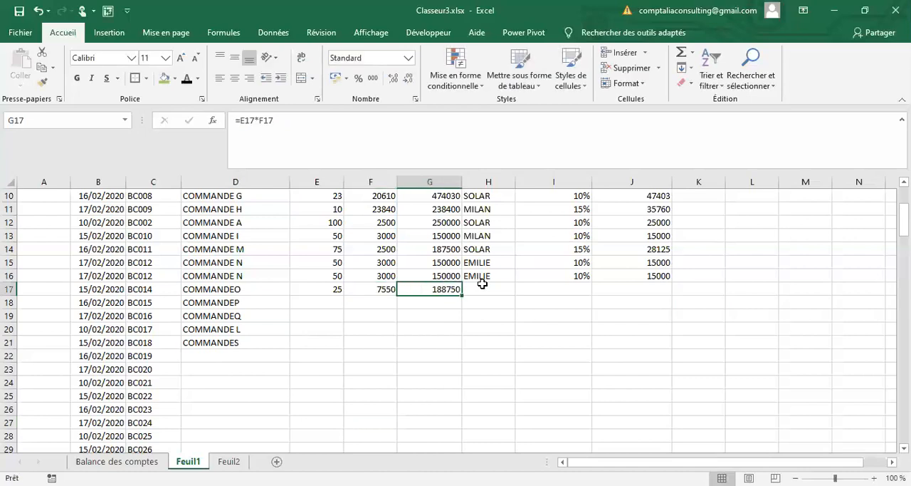
{"action": "left_click", "coordinate": [483, 284]}
{"action": "type", "text": "LI"}
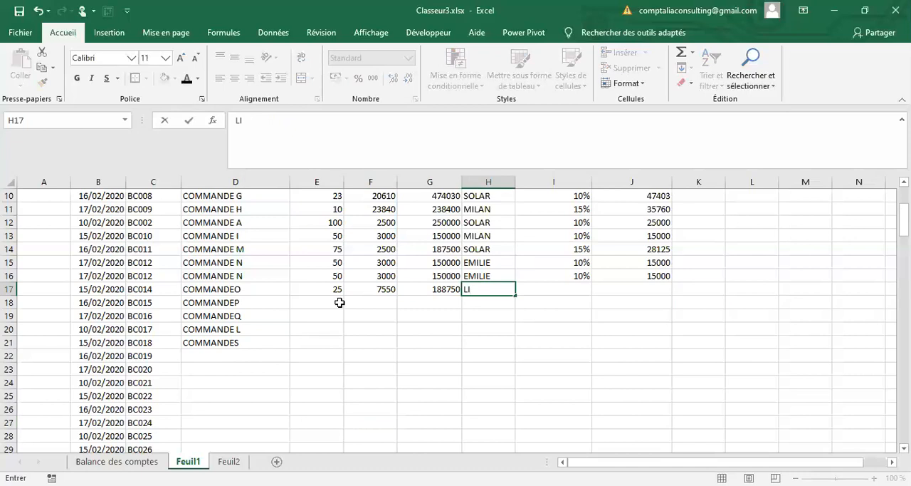
{"action": "type", "text": "LIANNE"}
{"action": "key", "text": "Return"}
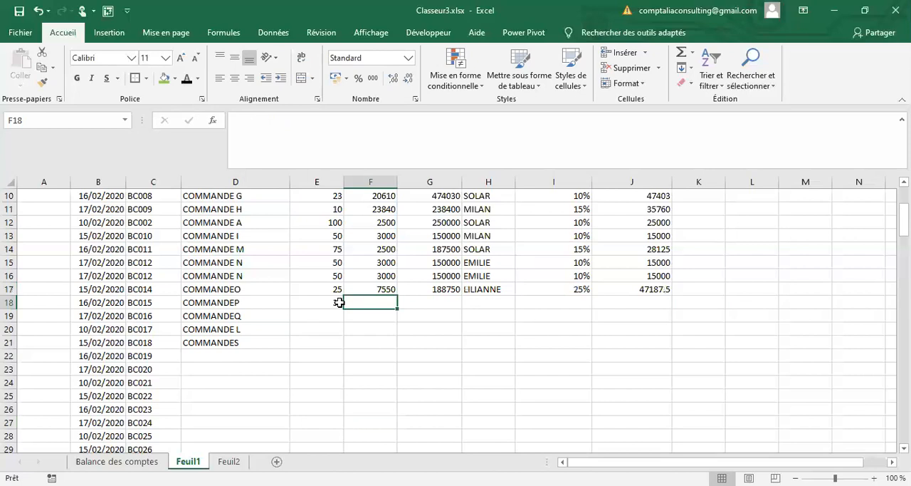
Step: Complete the COMMANDEP record in row 18 with quantity 35, unit price 8000, the same salesperson as row 14 and a 15% rate
{"action": "type", "text": "8000"}
{"action": "key", "text": "Tab"}
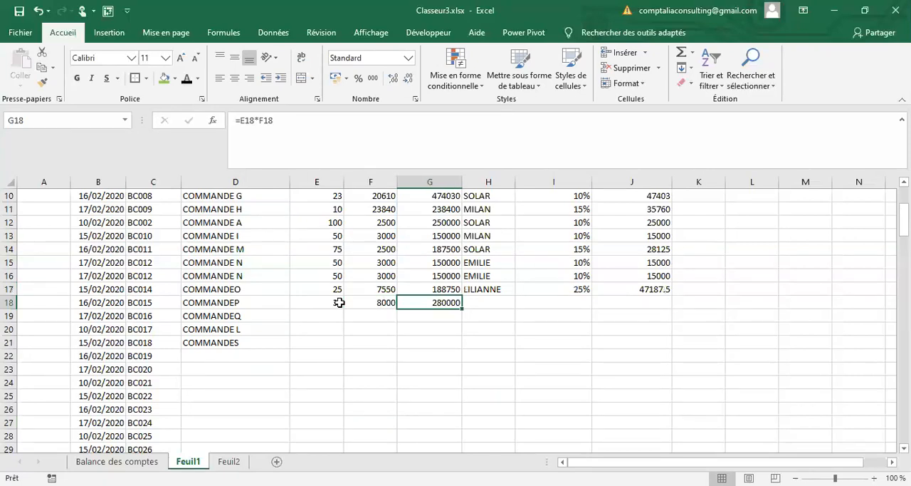
{"action": "key", "text": "Tab"}
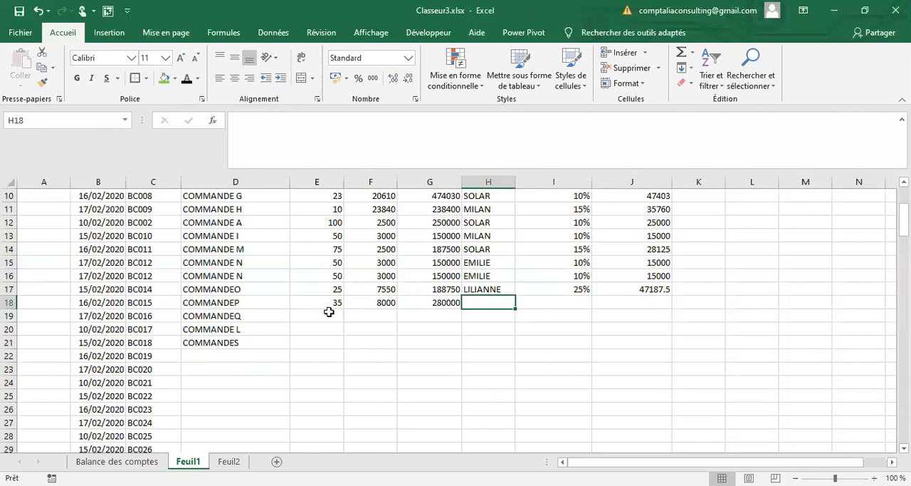
{"action": "type", "text": "SOLAR"}
Step: Fill in the COMMANDEQ record in row 19 with quantity 24, unit price 7500, the same salesperson as row 13 and a 10% rate
{"action": "left_click", "coordinate": [329, 311]}
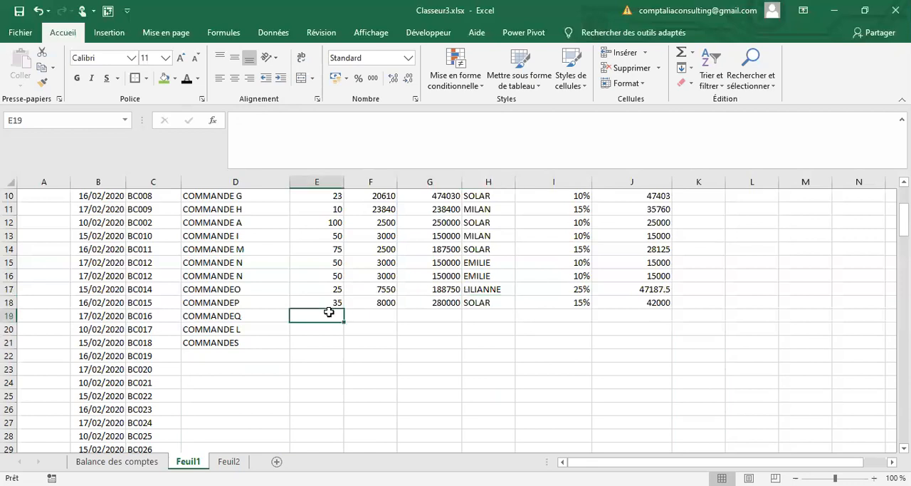
{"action": "type", "text": "24"}
{"action": "key", "text": "Tab"}
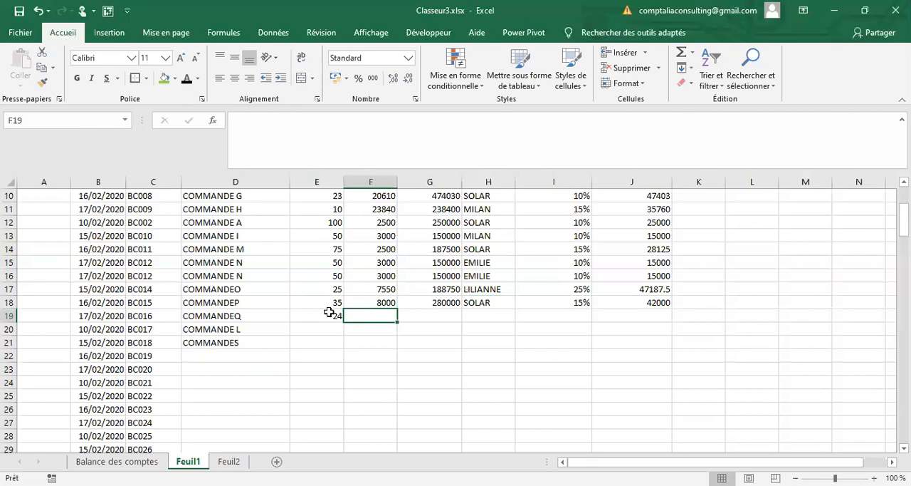
{"action": "type", "text": "7500"}
{"action": "key", "text": "Tab"}
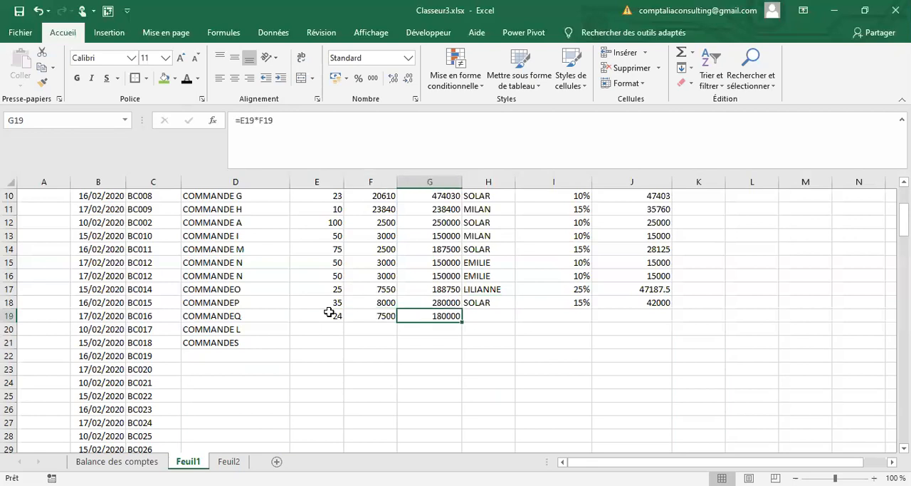
{"action": "key", "text": "Tab"}
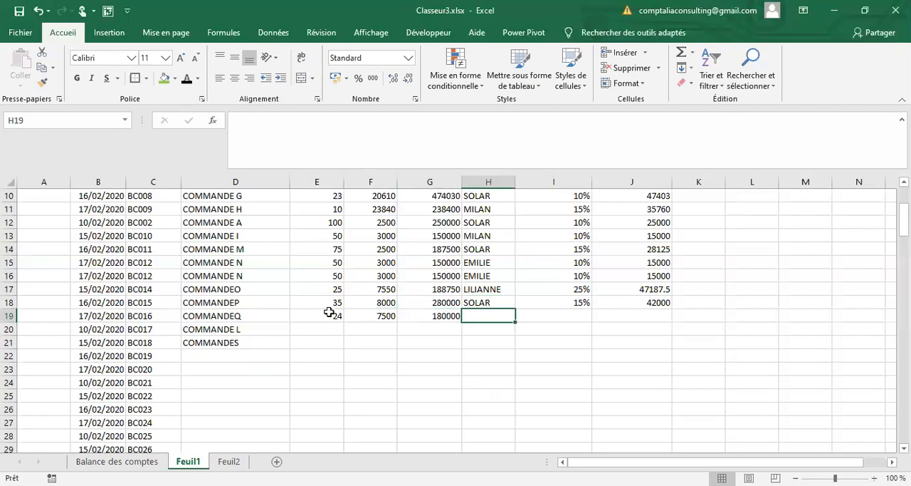
{"action": "type", "text": "MILAN"}
{"action": "key", "text": "Tab"}
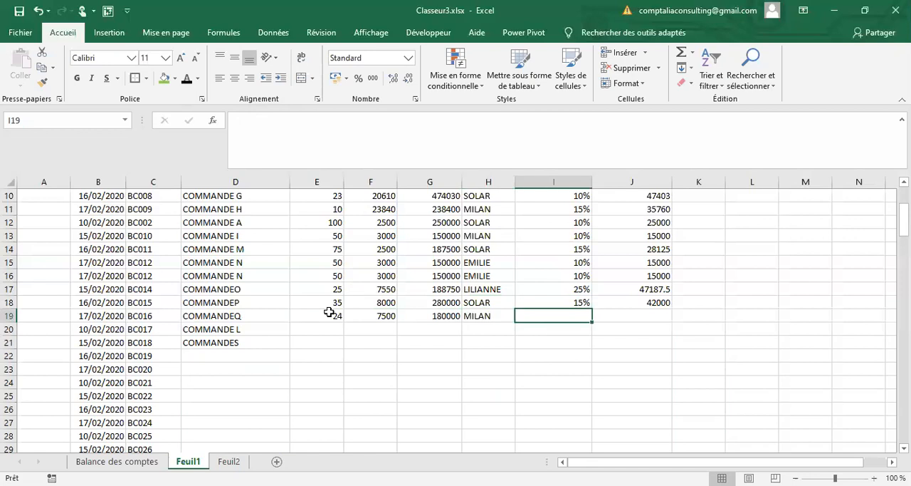
{"action": "type", "text": "10%"}
Step: Fill in the COMMANDE L record in row 20 with quantity 8, unit price 85000, the same salesperson as row 18 and a 52% rate
{"action": "left_click", "coordinate": [340, 329]}
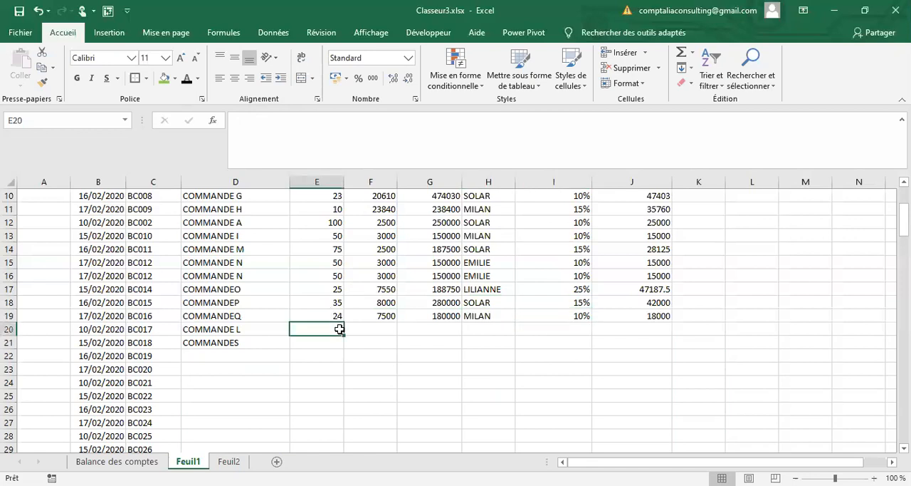
{"action": "key", "text": "Tab"}
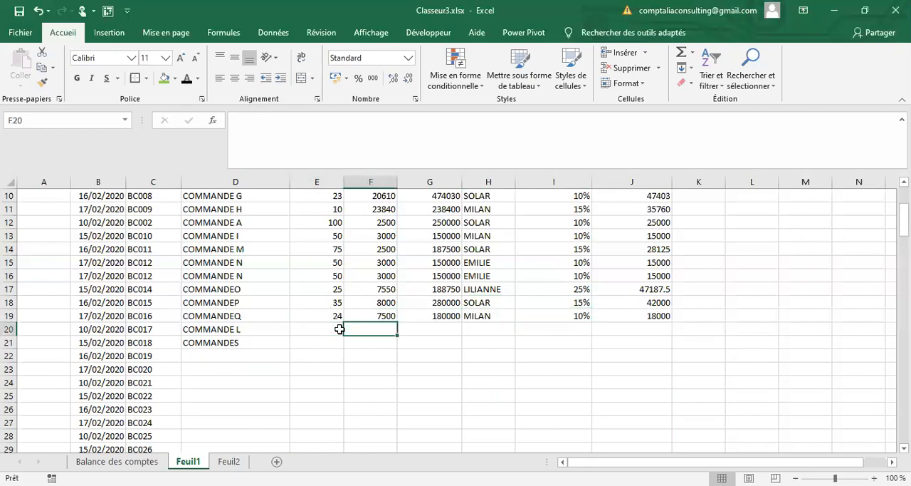
{"action": "type", "text": "85000"}
{"action": "key", "text": "Tab"}
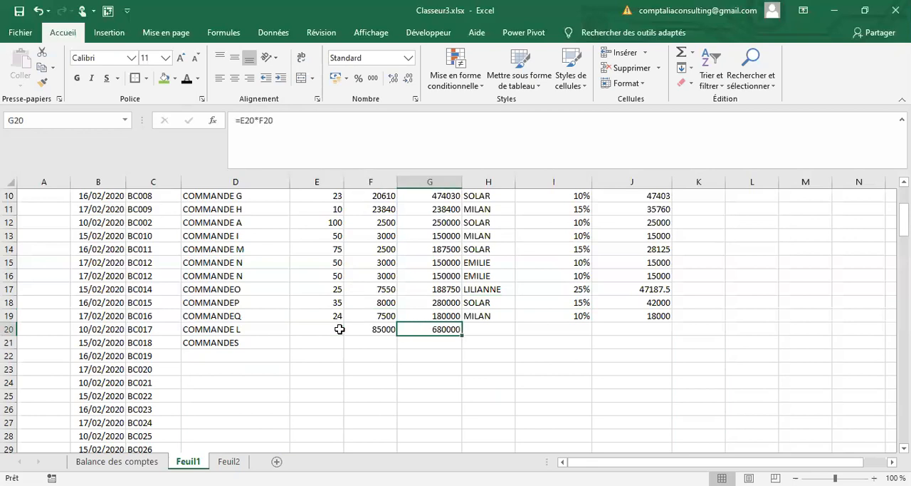
{"action": "key", "text": "Tab"}
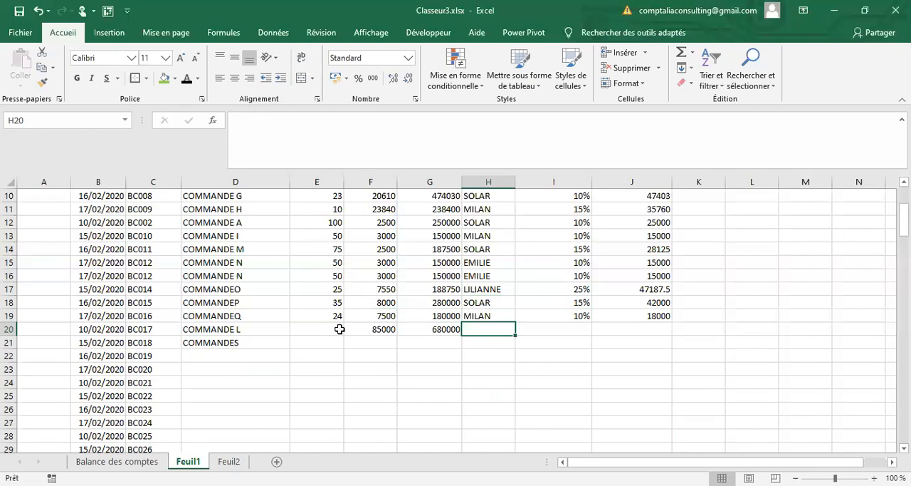
{"action": "type", "text": "SOLAR"}
{"action": "key", "text": "Tab"}
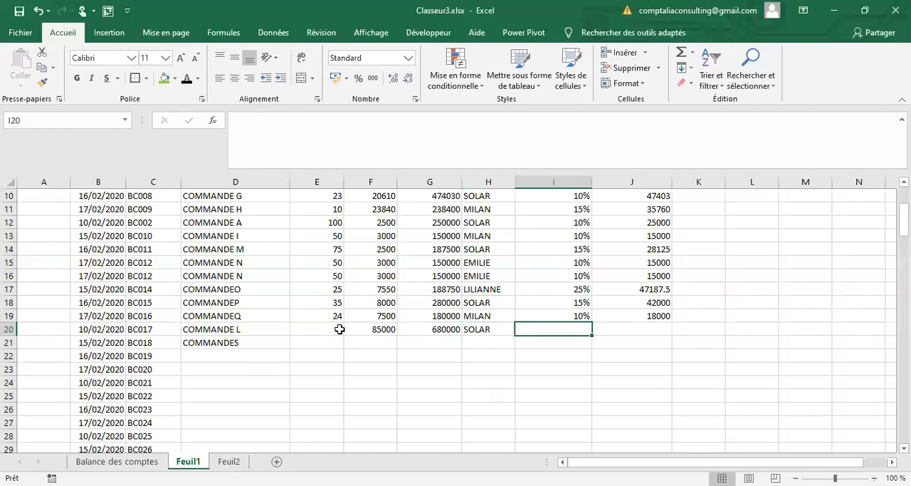
{"action": "type", "text": "52%"}
{"action": "key", "text": "Tab"}
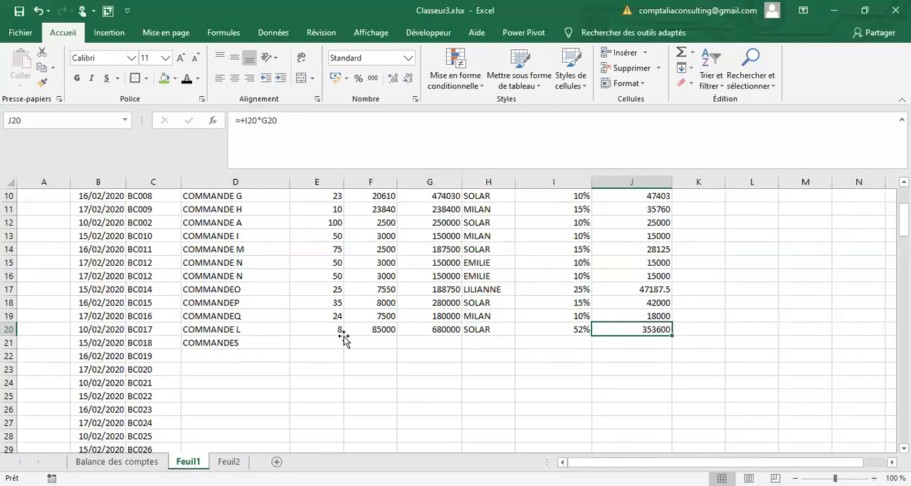
Step: Fill in the COMMANDES record in row 21 with quantity 24, unit price 15000, the same salesperson as row 16 and a 12% rate
{"action": "left_click", "coordinate": [343, 340]}
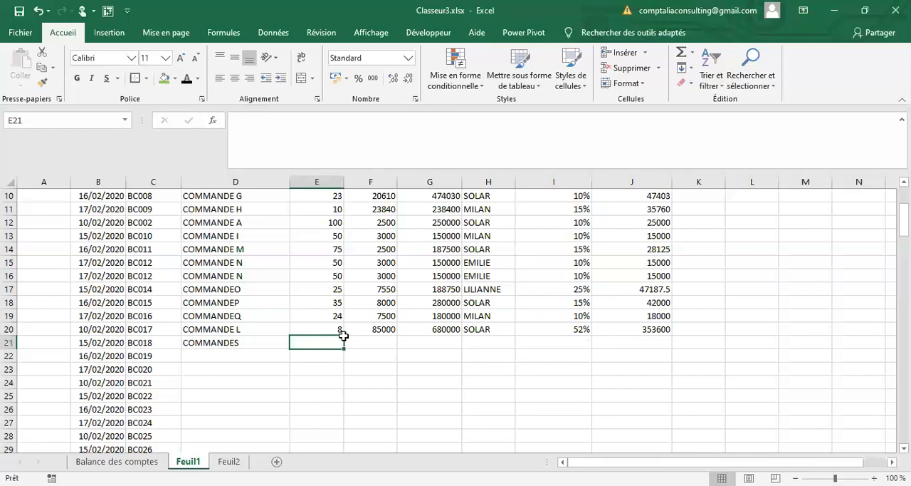
{"action": "type", "text": "24"}
{"action": "key", "text": "Tab"}
{"action": "type", "text": "15000"}
{"action": "key", "text": "Tab"}
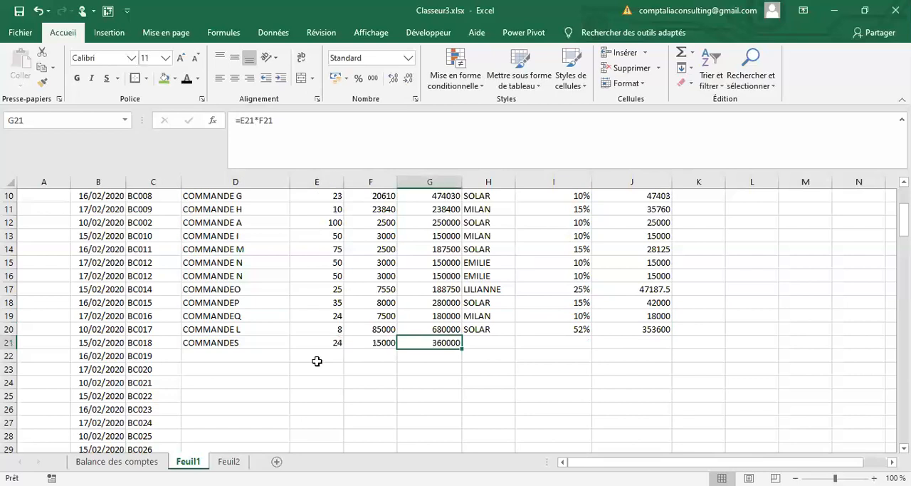
{"action": "key", "text": "Tab"}
{"action": "type", "text": "EMILIE"}
{"action": "key", "text": "Tab"}
{"action": "type", "text": "12%"}
{"action": "key", "text": "Tab"}
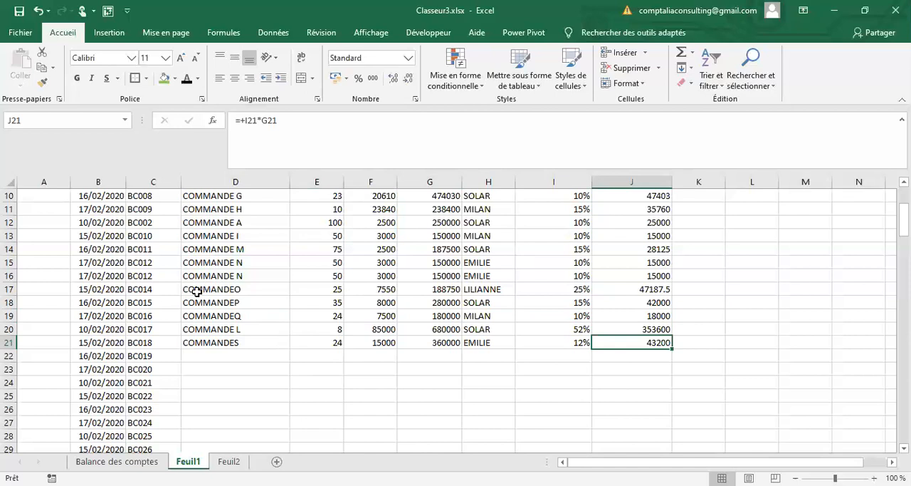
Step: Duplicate the order records in B14:J20 into B22:J28
{"action": "left_click_drag", "start_coordinate": [228, 263], "coordinate": [228, 315]}
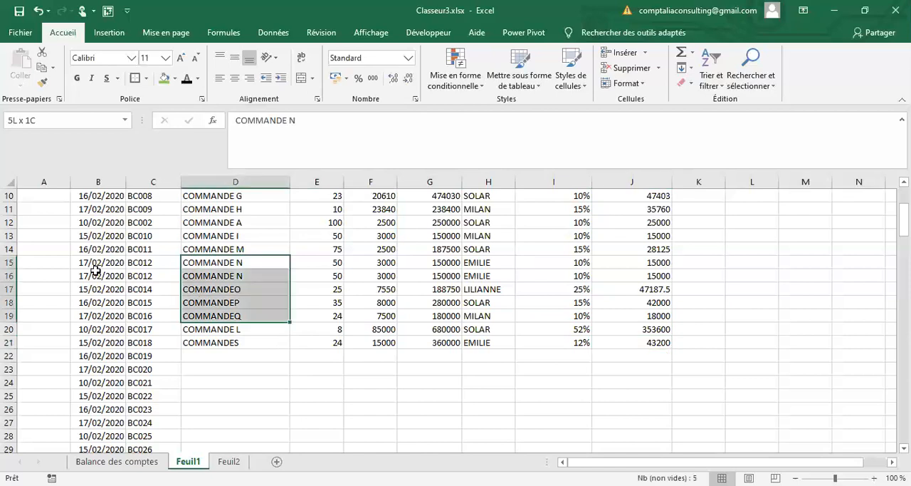
{"action": "left_click_drag", "start_coordinate": [98, 248], "coordinate": [488, 329]}
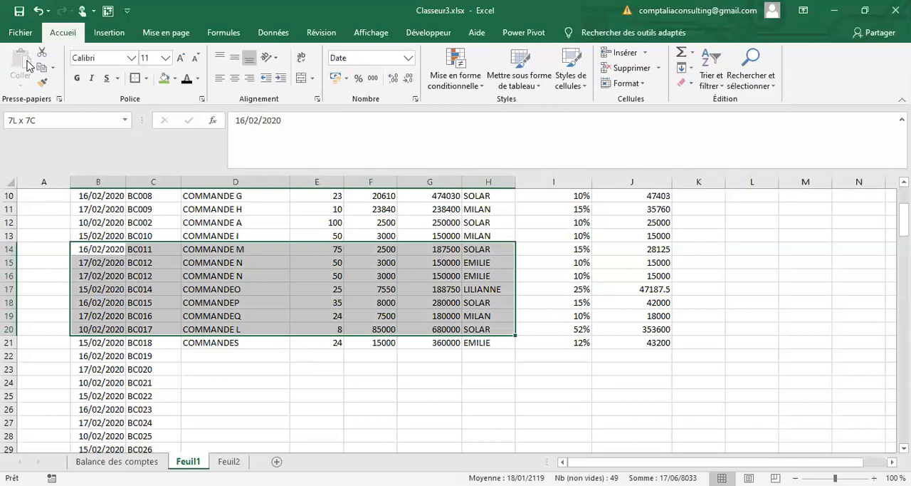
{"action": "key", "text": "shift+Right"}
{"action": "key", "text": "shift+Right"}
{"action": "key", "text": "ctrl+c"}
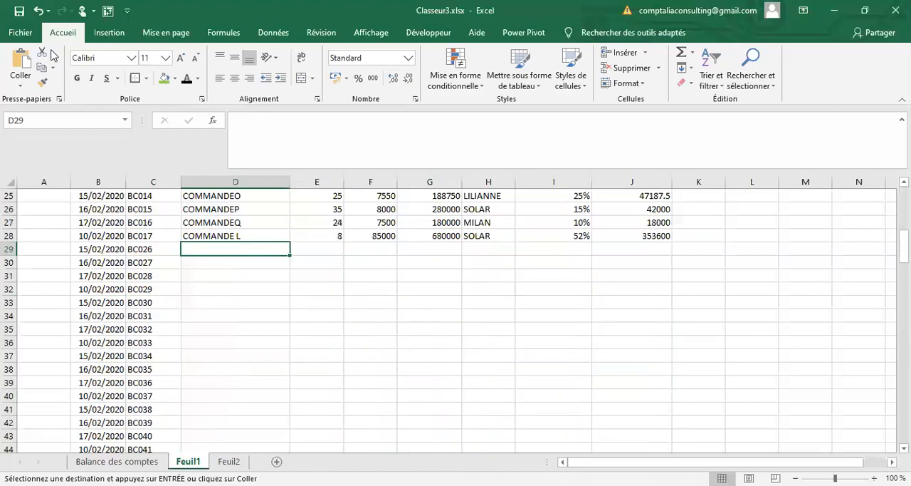
Step: Paste a copy of the order records from B9:J18 into B29:J38
{"action": "key", "text": "ctrl+v"}
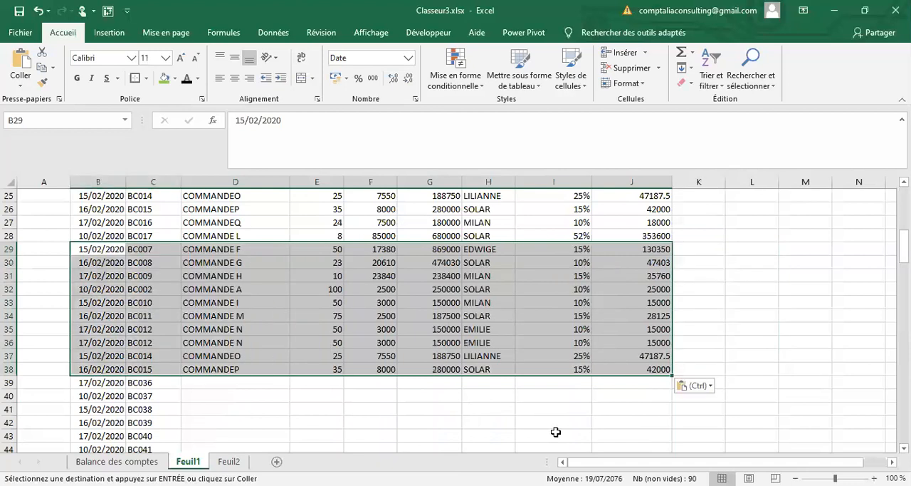
{"action": "scroll", "coordinate": [556, 431], "scroll_direction": "up", "scroll_amount": 2}
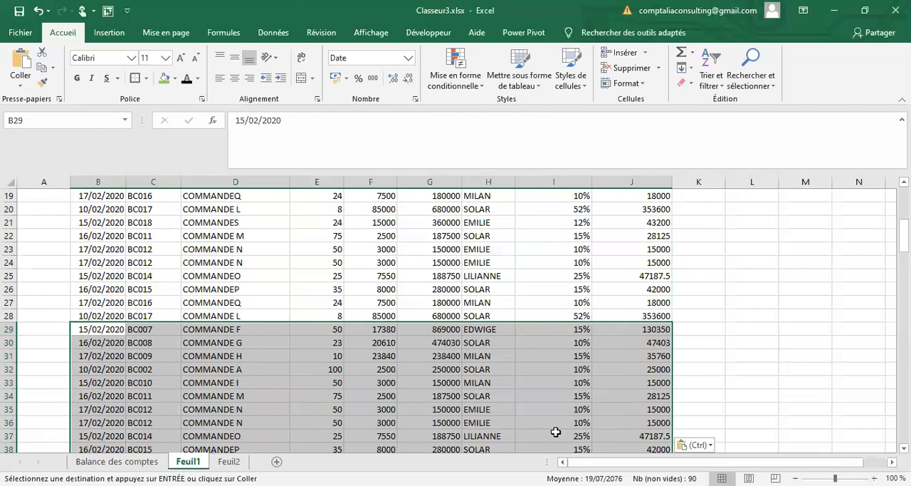
{"action": "scroll", "coordinate": [10, 328], "scroll_direction": "down", "scroll_amount": 3}
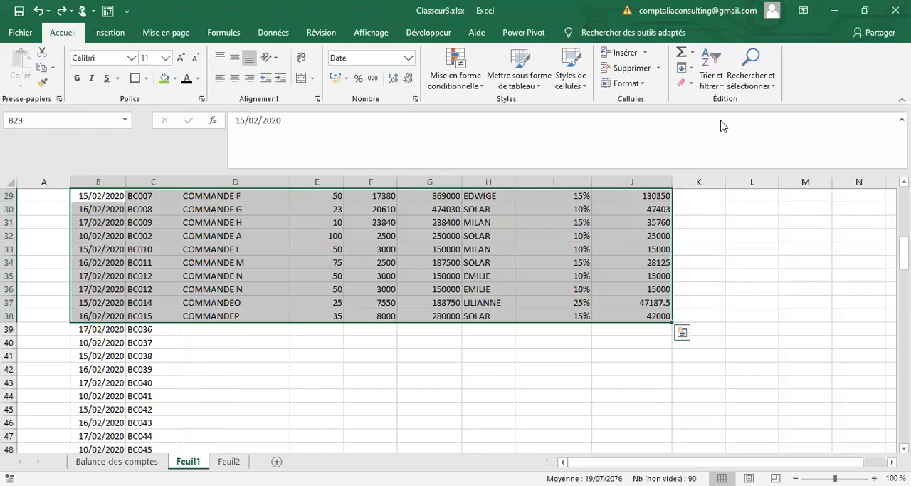
Step: Select the whole sales table B3:J38 and highlight its duplicate values with light red fill and dark red text
{"action": "left_click", "coordinate": [509, 405]}
{"action": "scroll", "coordinate": [98, 234], "scroll_direction": "up", "scroll_amount": 10}
{"action": "left_click", "coordinate": [99, 228]}
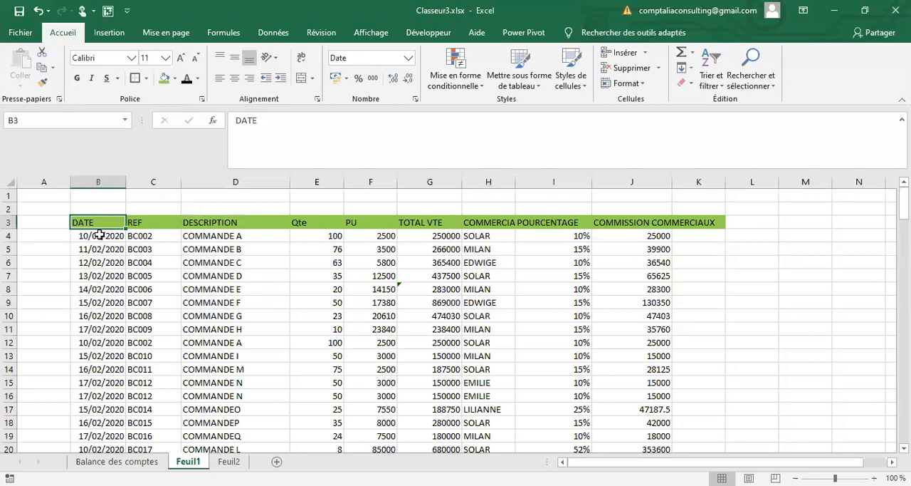
{"action": "key", "text": "ctrl+shift+Right"}
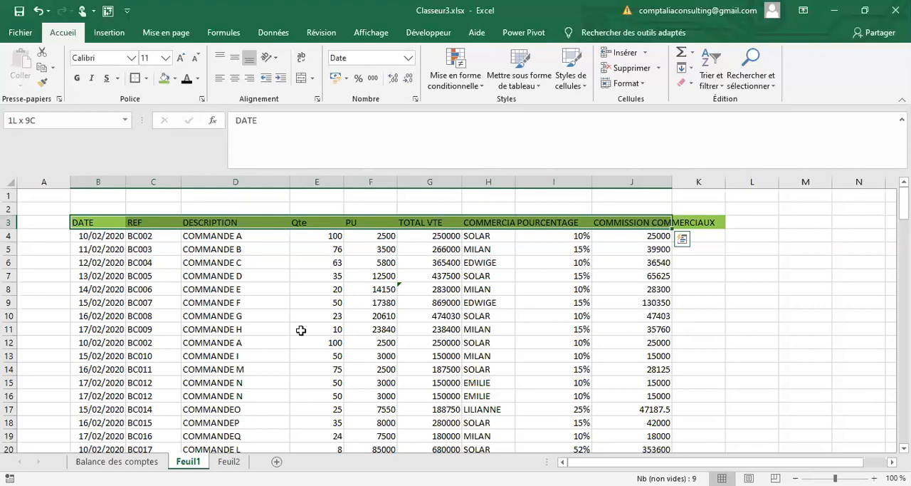
{"action": "key", "text": "ctrl+shift+Down"}
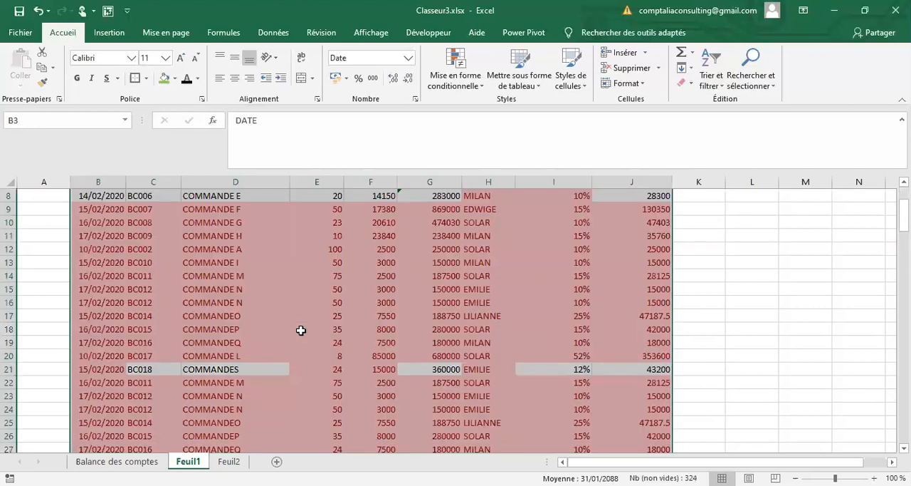
{"action": "scroll", "coordinate": [299, 334], "scroll_direction": "up", "scroll_amount": 3}
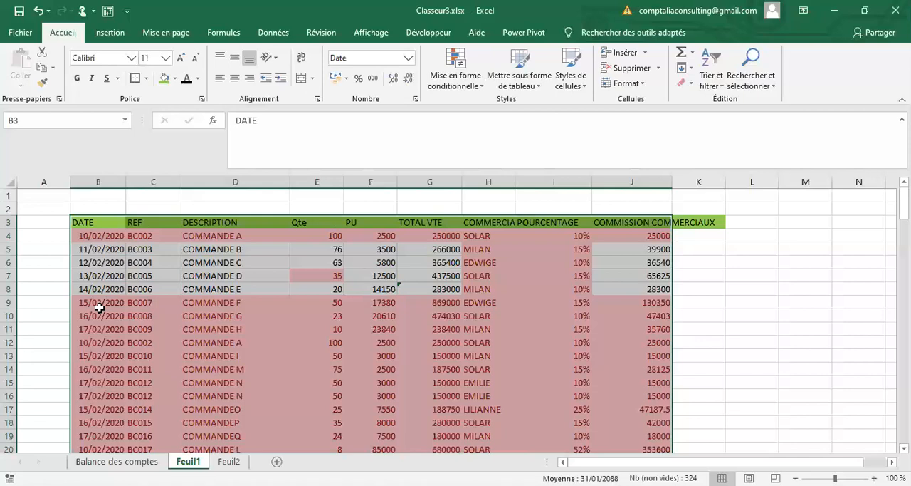
{"action": "left_click", "coordinate": [160, 384]}
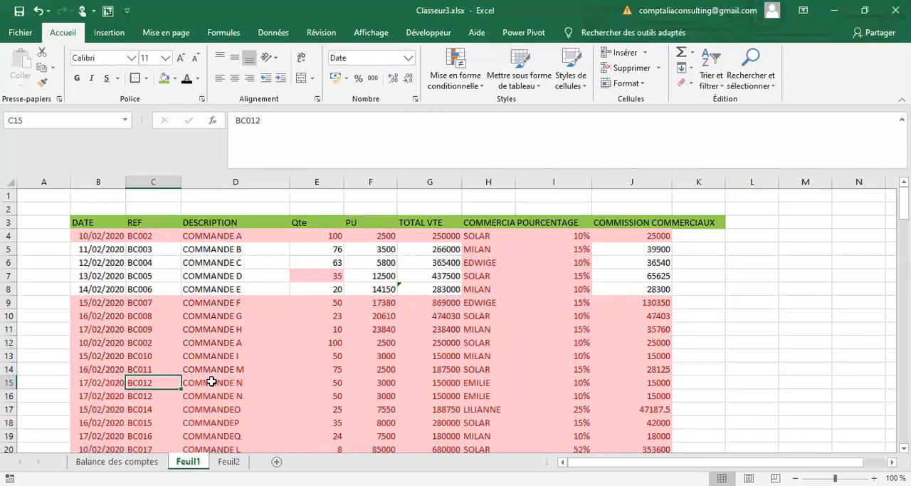
Step: Add filters to the sales table's header row and filter the DATE column by the duplicate highlight colour
{"action": "key", "text": "ctrl+Up"}
{"action": "key", "text": "ctrl+Left"}
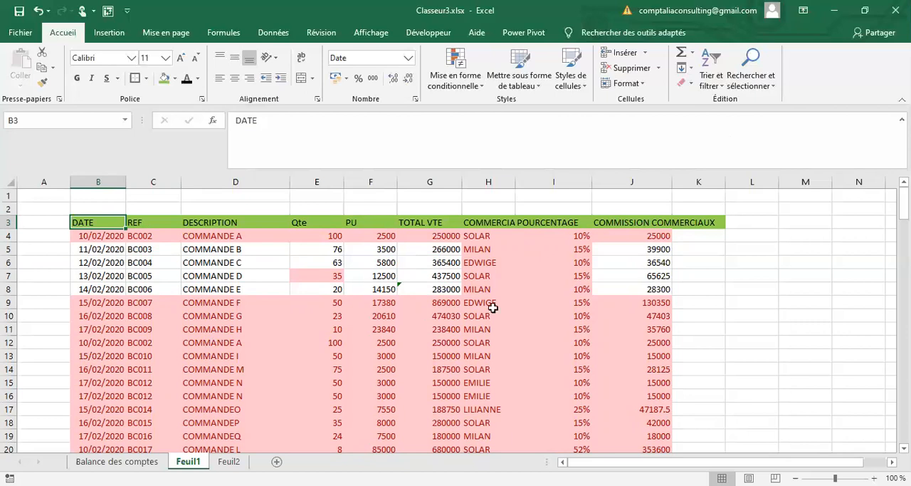
{"action": "key", "text": "ctrl+shift+l"}
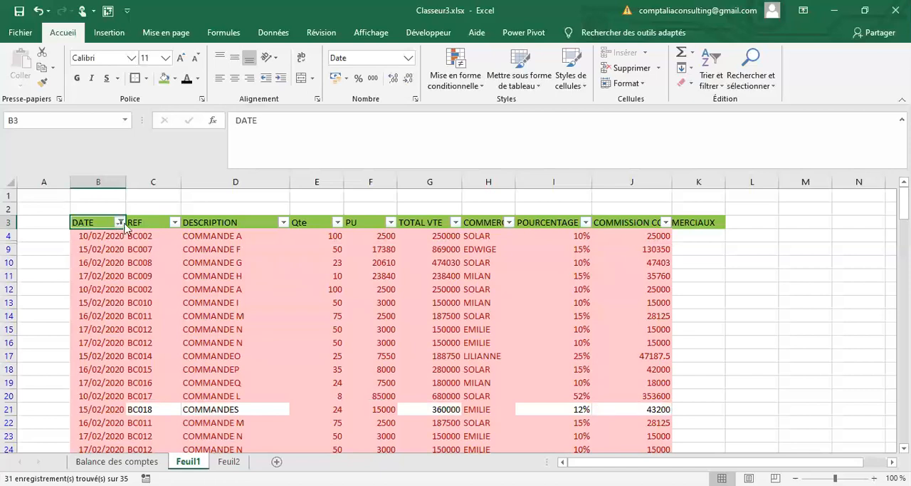
Step: Clear the colour filter from the DATE column and filter the POURCENTAGE column by the duplicate highlight colour
{"action": "key", "text": "alt+Down"}
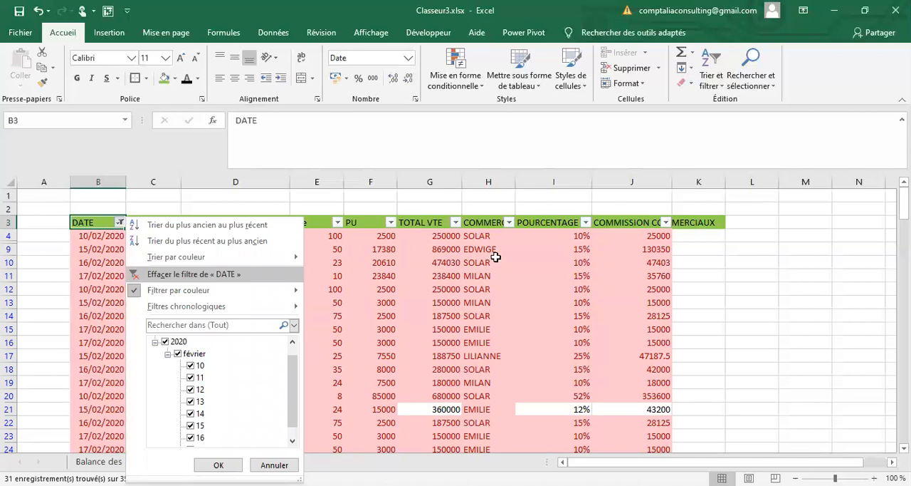
{"action": "key", "text": "Return"}
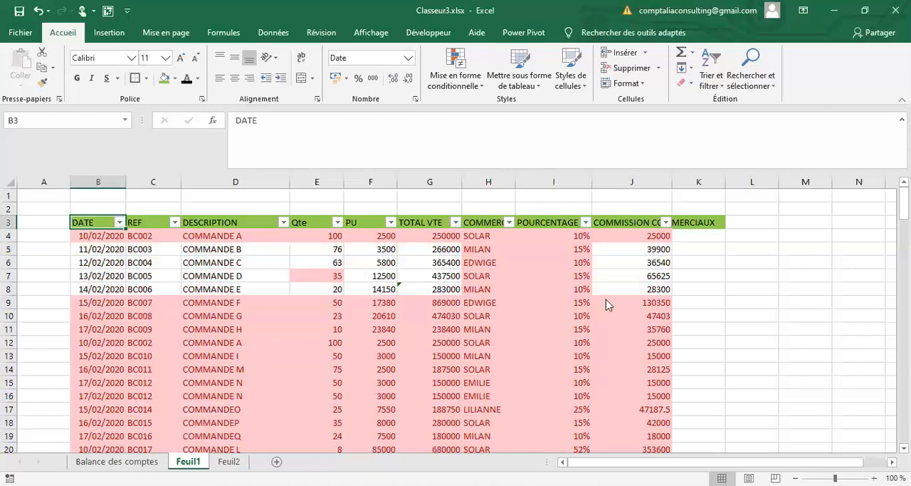
{"action": "left_click", "coordinate": [588, 243]}
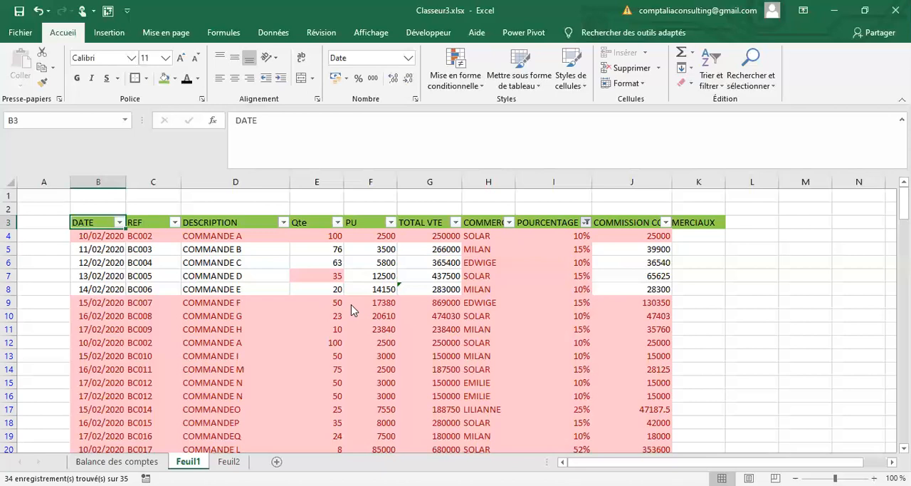
Step: Switch the colour filter from POURCENTAGE back to the DATE column and examine the highlighted records
{"action": "scroll", "coordinate": [281, 344], "scroll_direction": "down", "scroll_amount": 5}
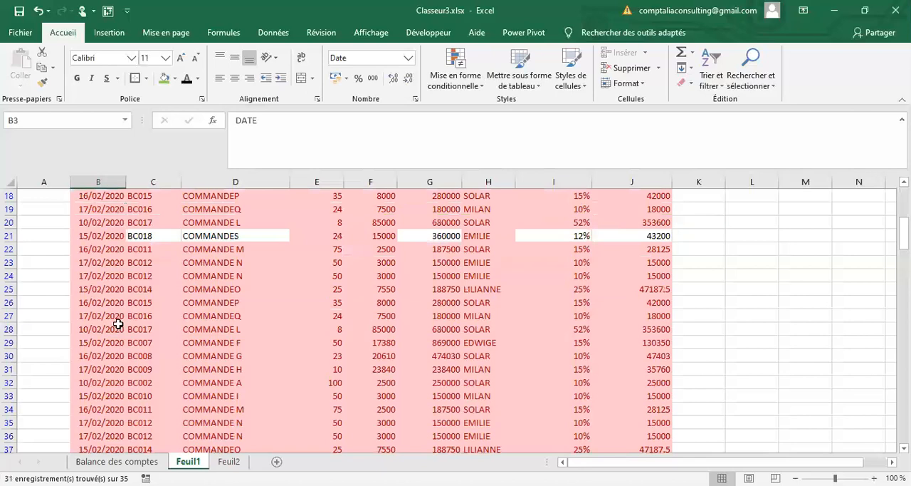
{"action": "scroll", "coordinate": [106, 193], "scroll_direction": "up", "scroll_amount": 6}
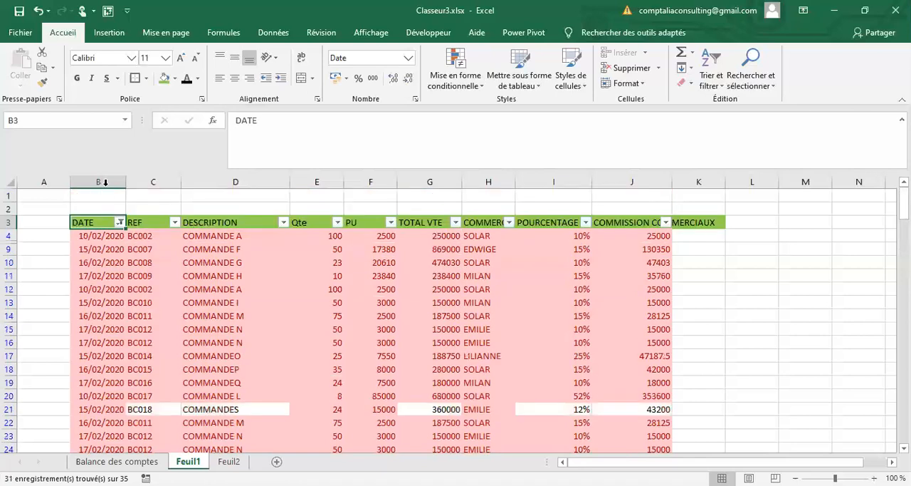
{"action": "left_click", "coordinate": [105, 183]}
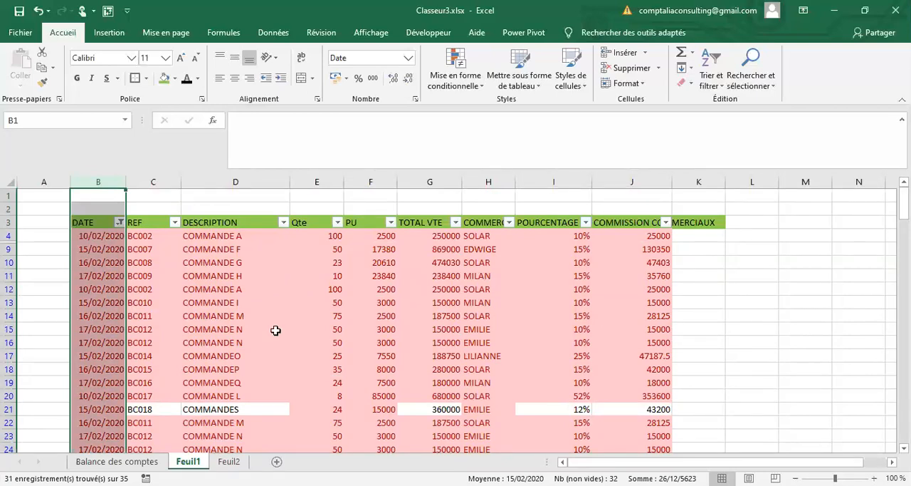
{"action": "left_click", "coordinate": [244, 291]}
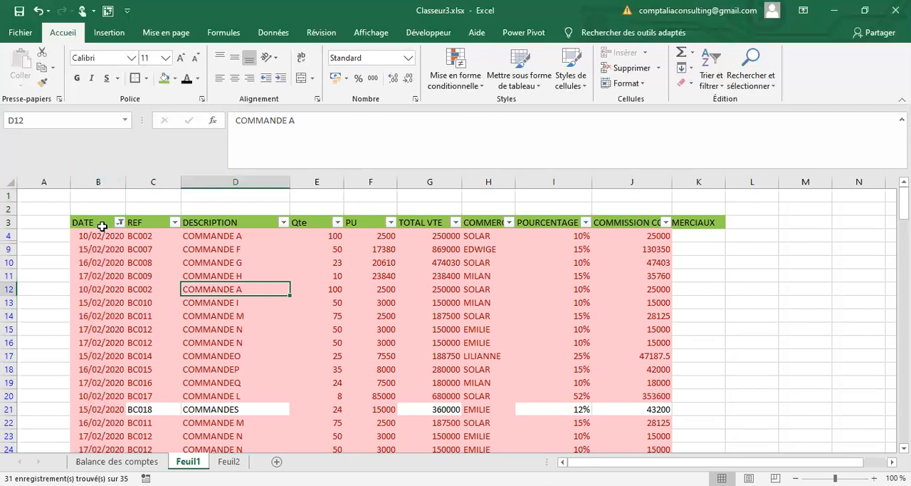
{"action": "key", "text": "Down"}
{"action": "key", "text": "Down"}
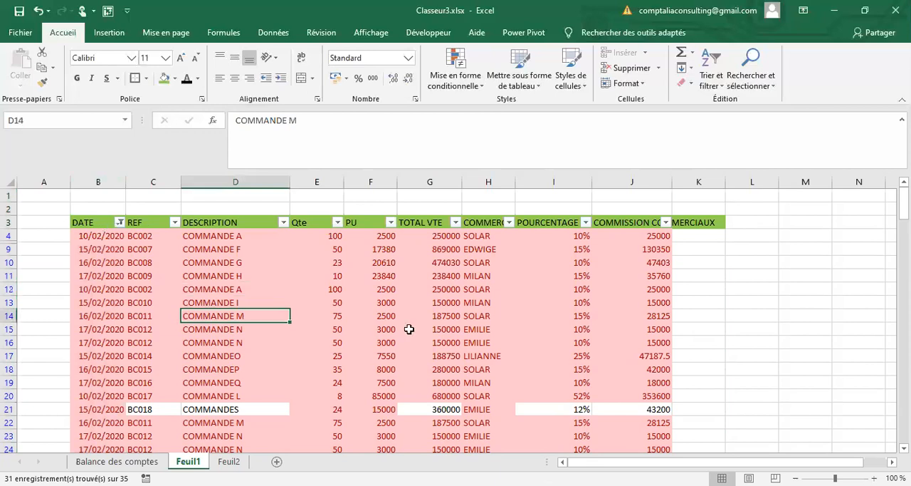
Step: Select the whole sales table and remove its duplicate records, comparing all columns from DATE to COMMISSION COMMERCIAUX with headers recognised
{"action": "left_click", "coordinate": [217, 32]}
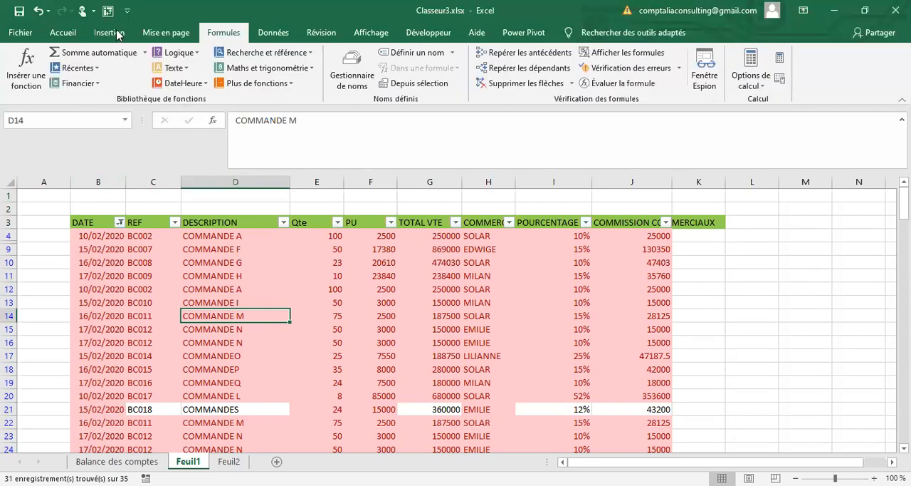
{"action": "left_click", "coordinate": [278, 31]}
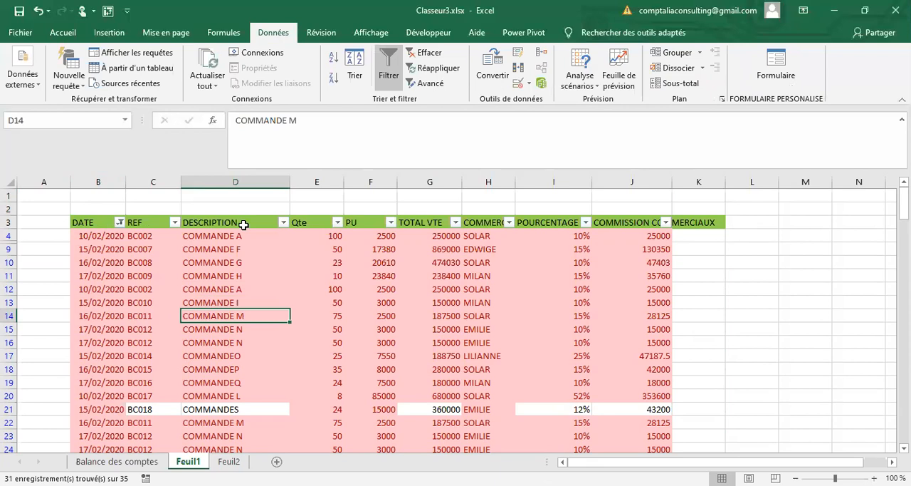
{"action": "left_click", "coordinate": [98, 228]}
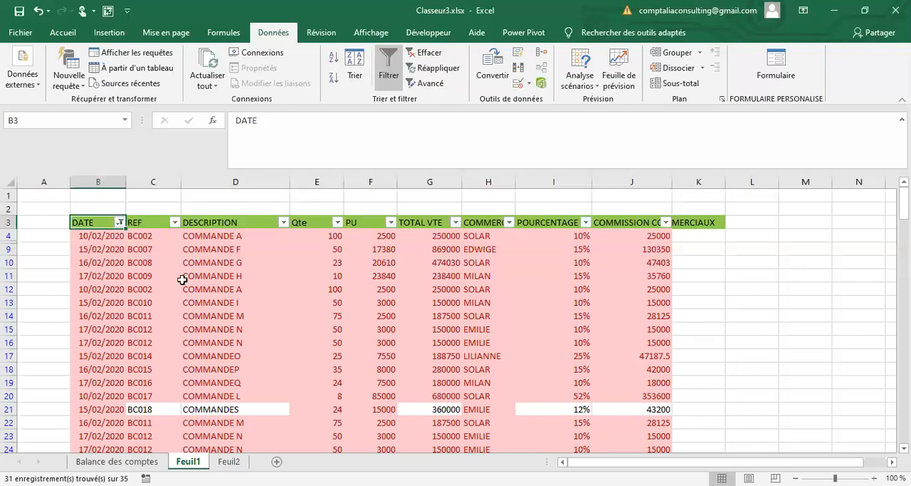
{"action": "key", "text": "ctrl+a"}
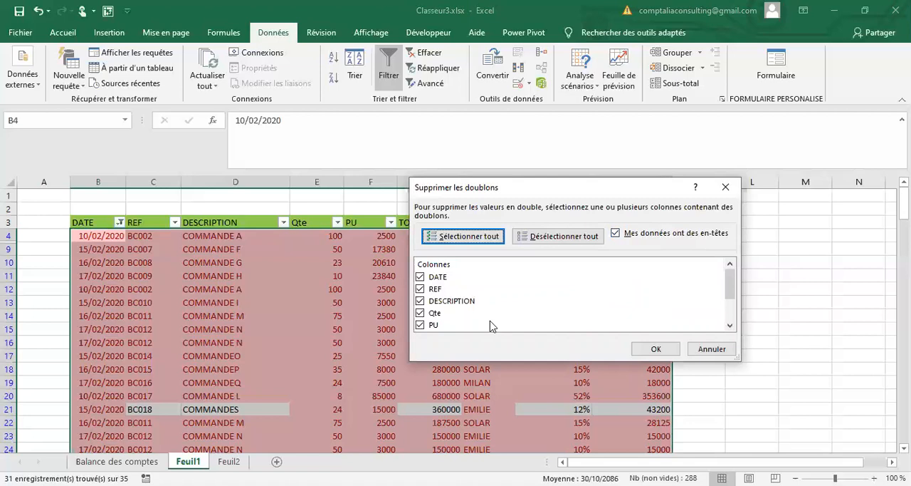
{"action": "left_click", "coordinate": [459, 238]}
{"action": "scroll", "coordinate": [529, 296], "scroll_direction": "down", "scroll_amount": 2}
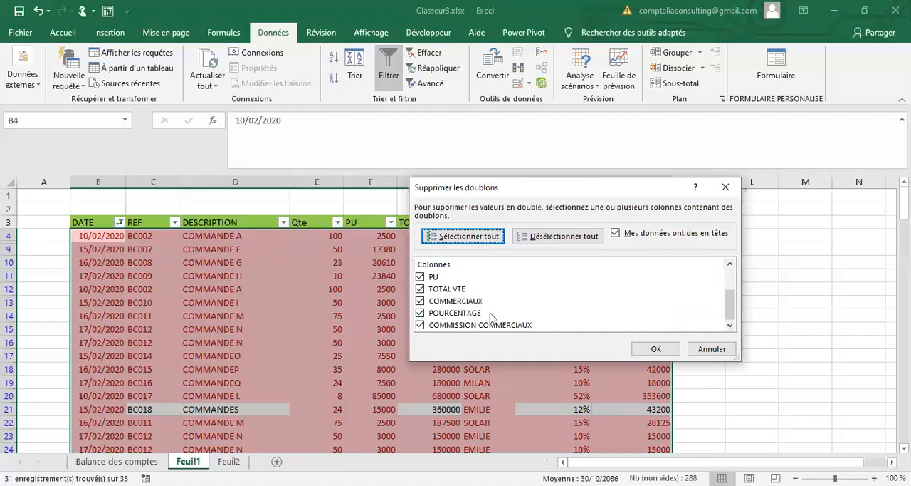
{"action": "scroll", "coordinate": [665, 337], "scroll_direction": "up", "scroll_amount": 2}
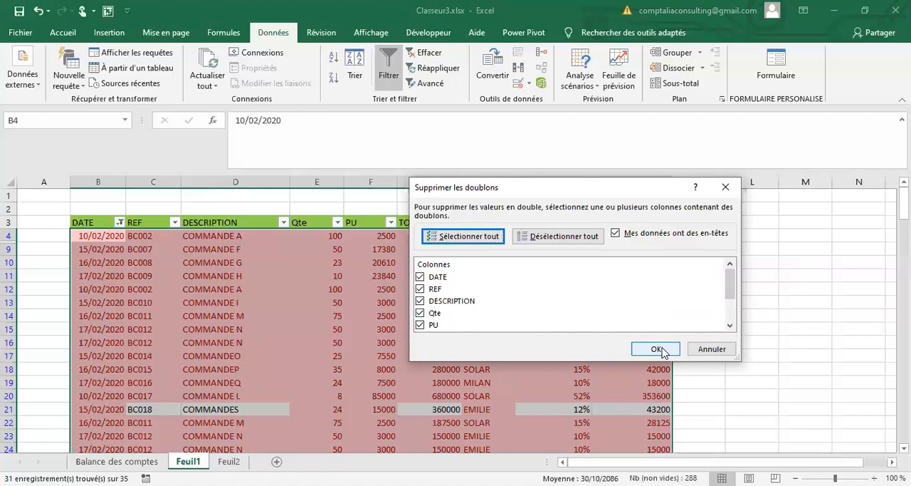
{"action": "left_click", "coordinate": [659, 349]}
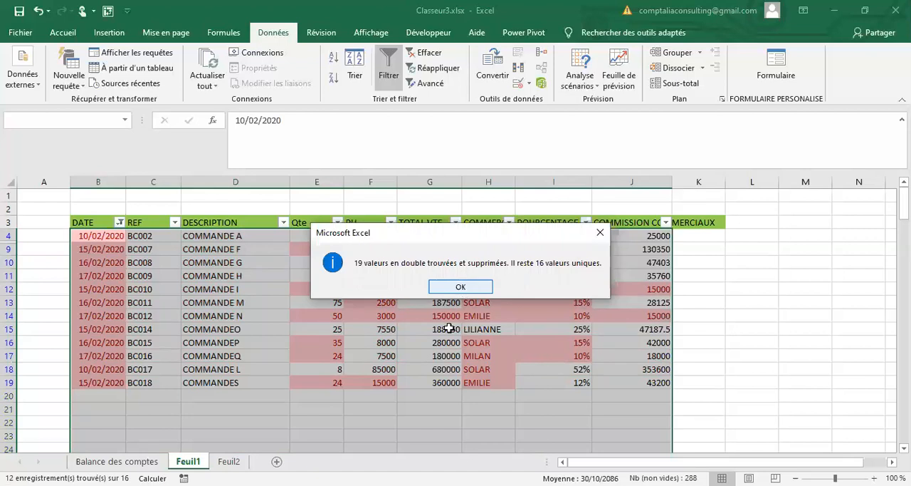
{"action": "key", "text": "Return"}
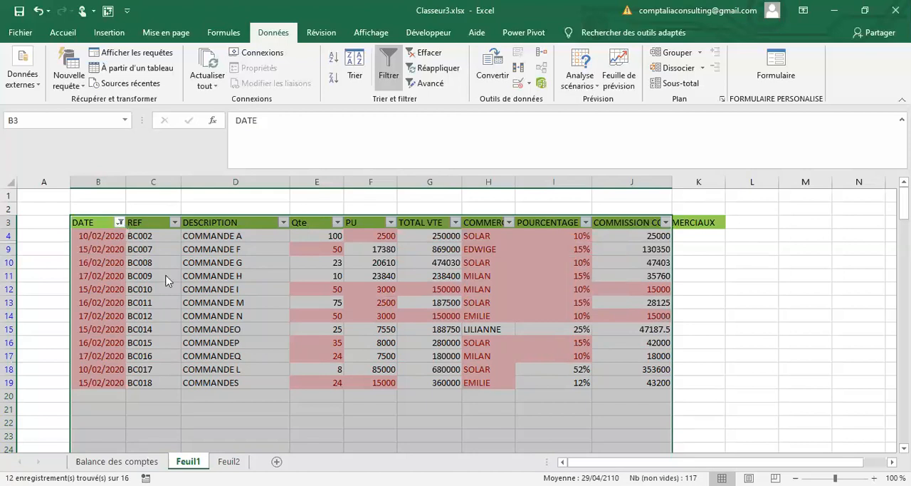
Step: Clear the colour filter from the DATE column and review the full list of unique order records
{"action": "key", "text": "alt+Down"}
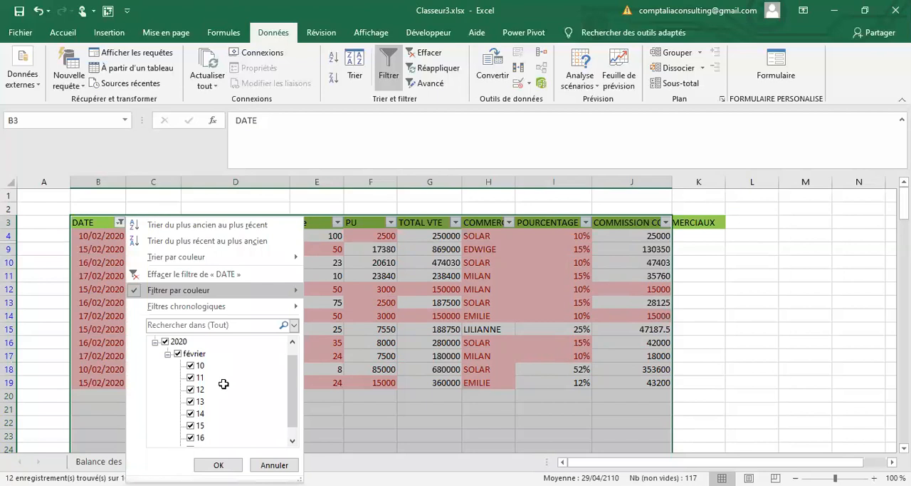
{"action": "left_click", "coordinate": [143, 273]}
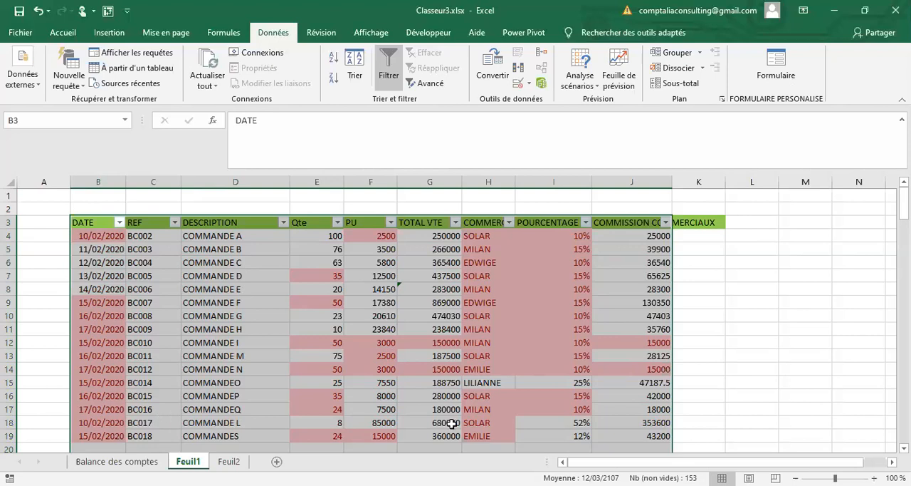
{"action": "scroll", "coordinate": [455, 423], "scroll_direction": "down", "scroll_amount": 1}
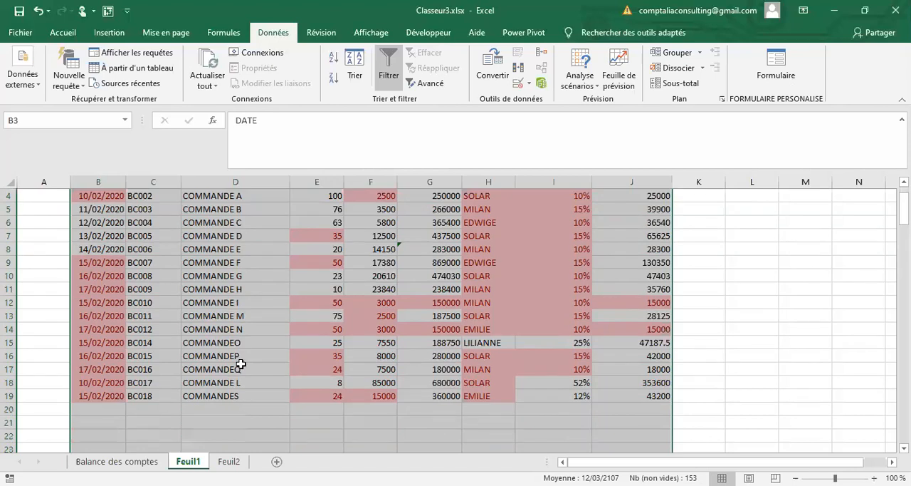
{"action": "scroll", "coordinate": [267, 244], "scroll_direction": "up", "scroll_amount": 1}
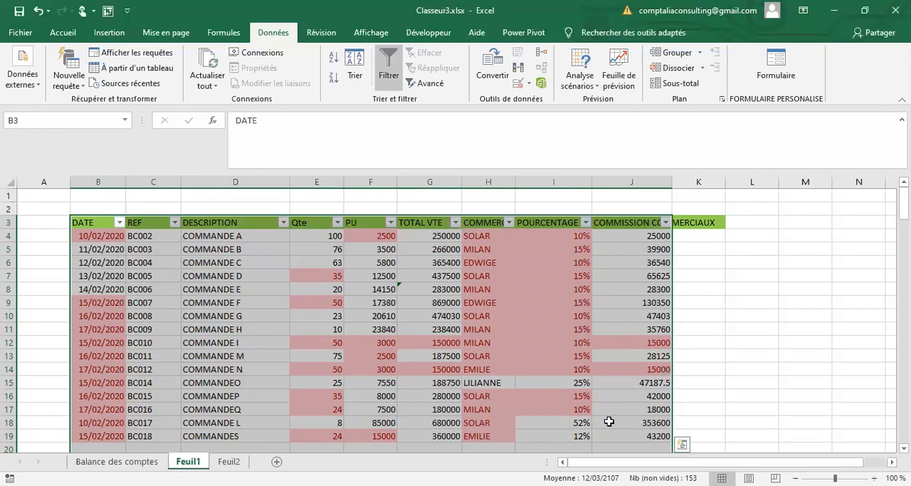
{"action": "scroll", "coordinate": [10, 288], "scroll_direction": "down", "scroll_amount": 2}
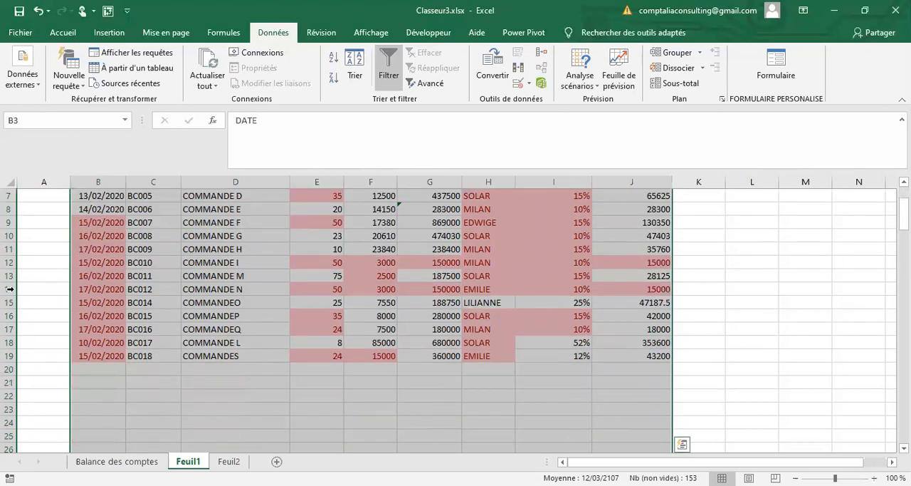
{"action": "scroll", "coordinate": [88, 308], "scroll_direction": "up", "scroll_amount": 2}
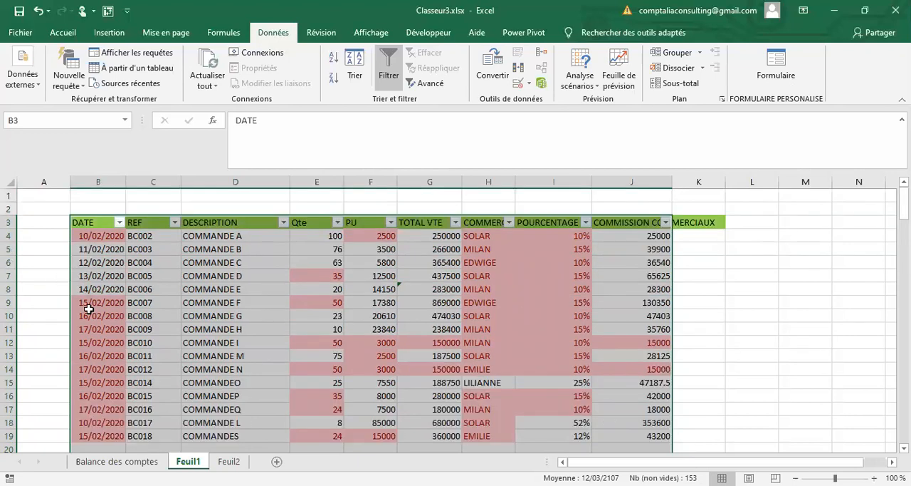